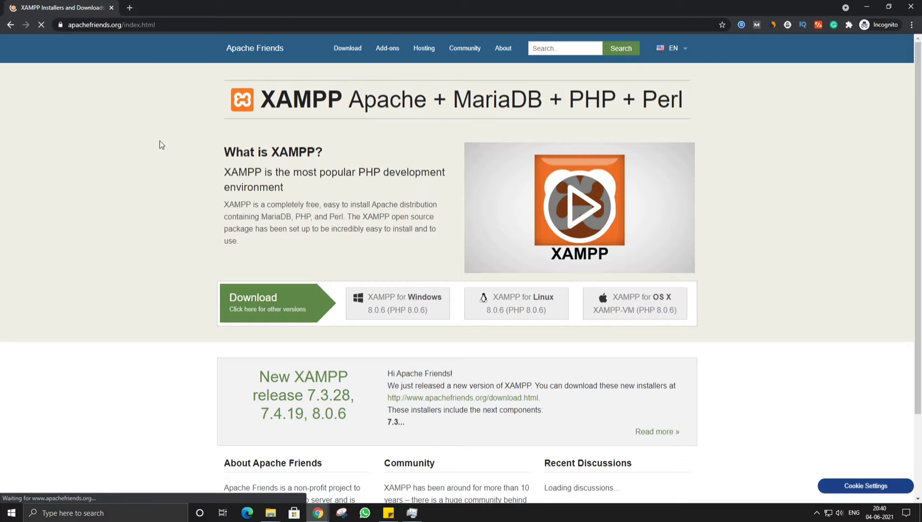
Download the XAMPP 8.0.6 Windows installer and review the tutorial steps in Sticky Notes.
{"action": "left_click", "coordinate": [406, 306]}
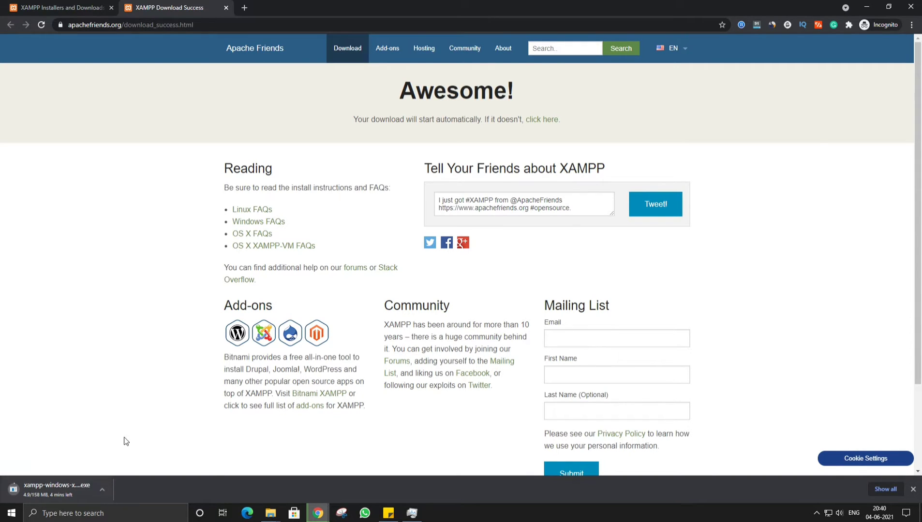
{"action": "left_click", "coordinate": [395, 518]}
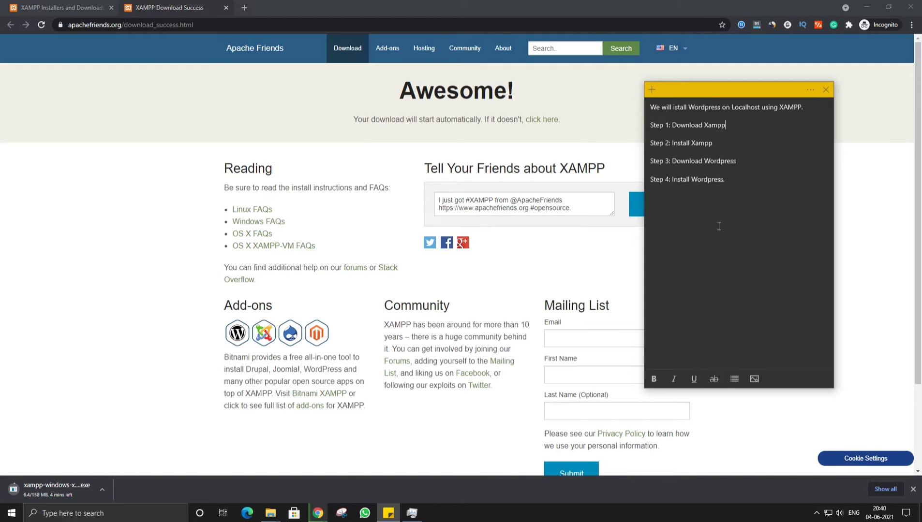
{"action": "left_click", "coordinate": [714, 152]}
{"action": "left_click_drag", "start_coordinate": [650, 144], "coordinate": [725, 148]}
{"action": "left_click", "coordinate": [706, 148]}
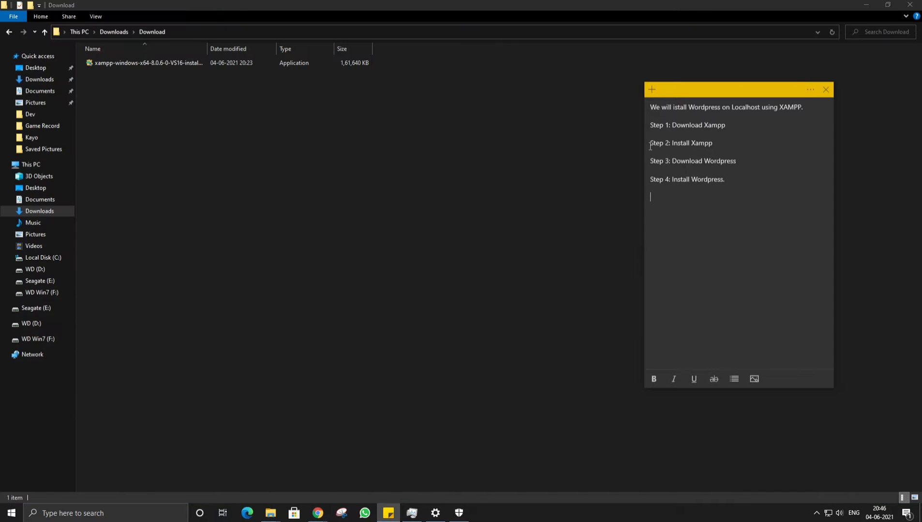
Run the downloaded xampp-windows installer, approving the UAC prompt and dismissing the warning.
{"action": "left_click_drag", "start_coordinate": [650, 146], "coordinate": [725, 148]}
{"action": "left_click", "coordinate": [740, 151]}
{"action": "double_click", "coordinate": [125, 63]}
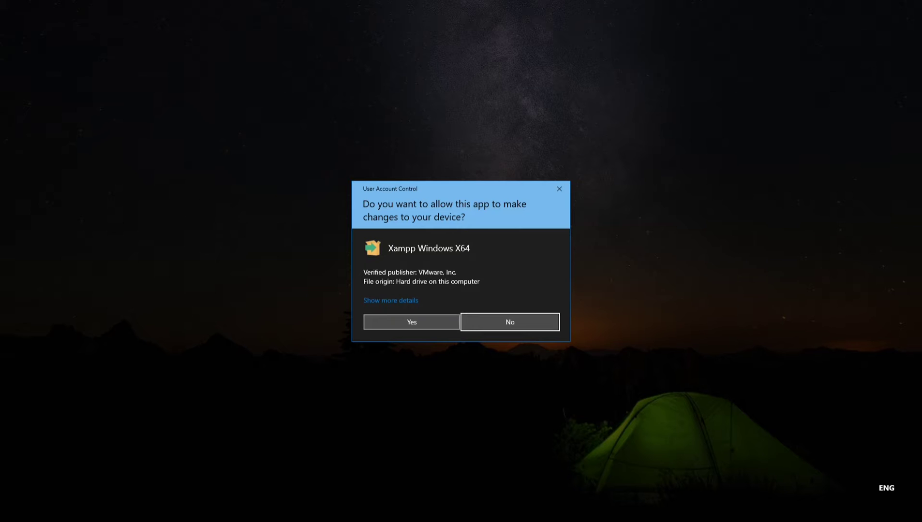
{"action": "left_click", "coordinate": [405, 324]}
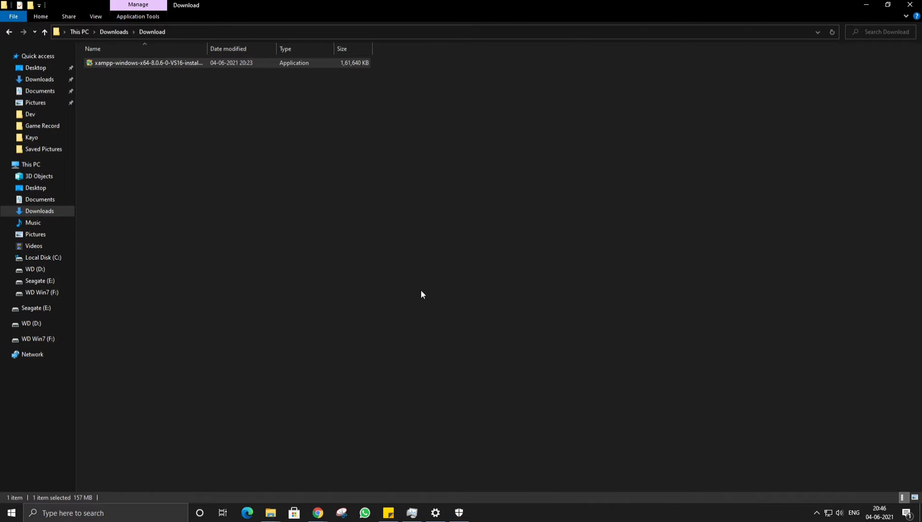
{"action": "left_click", "coordinate": [465, 267]}
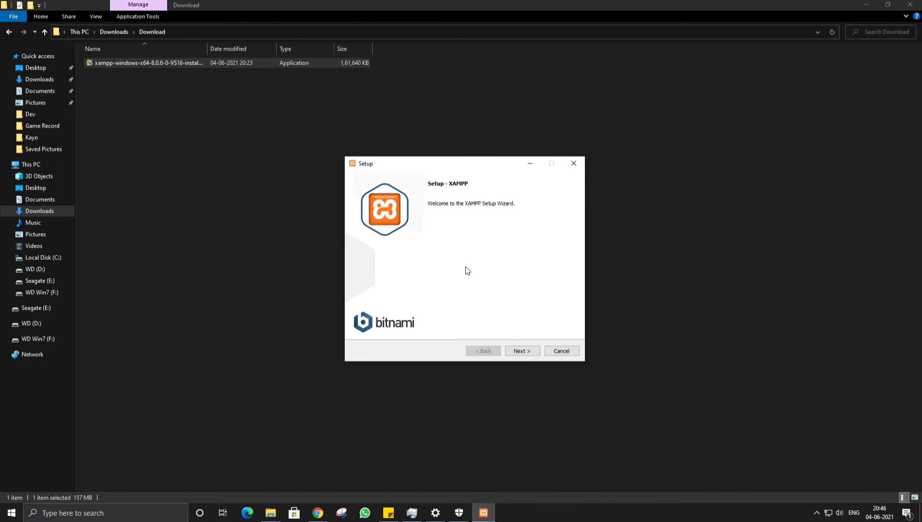
Accept the XAMPP setup defaults: all components, the C:\xampp folder and English language.
{"action": "left_click", "coordinate": [521, 351]}
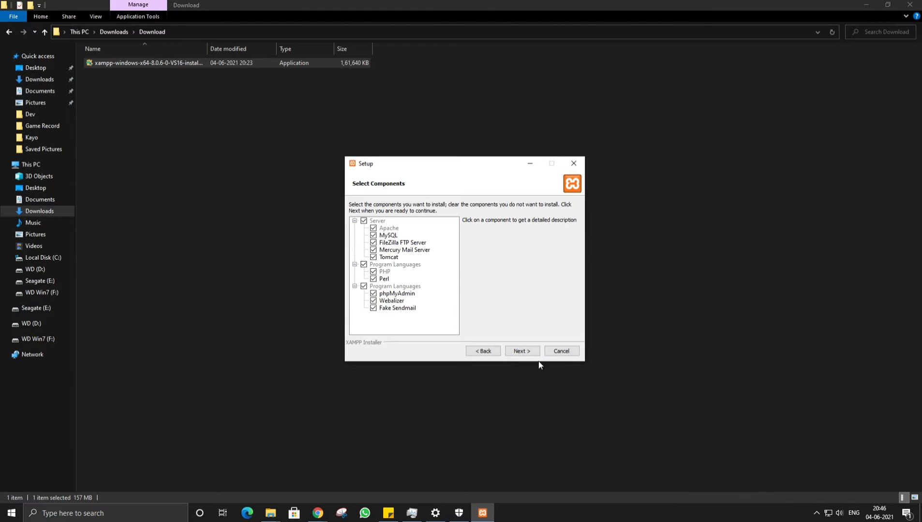
{"action": "left_click", "coordinate": [532, 352]}
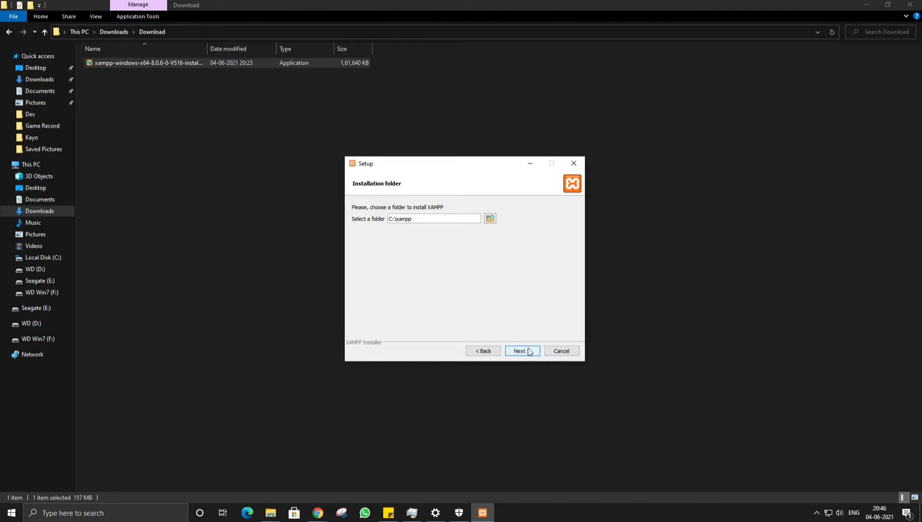
{"action": "left_click", "coordinate": [517, 350]}
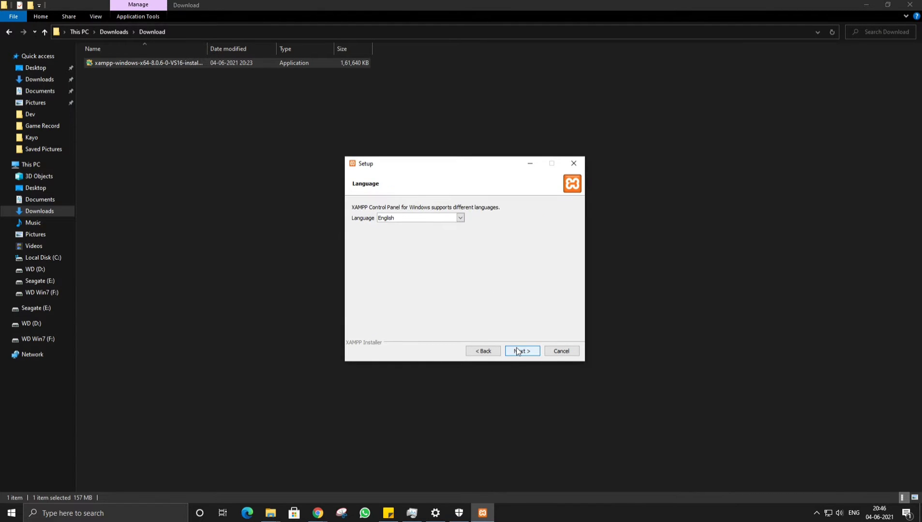
{"action": "left_click", "coordinate": [516, 351]}
{"action": "left_click", "coordinate": [516, 351]}
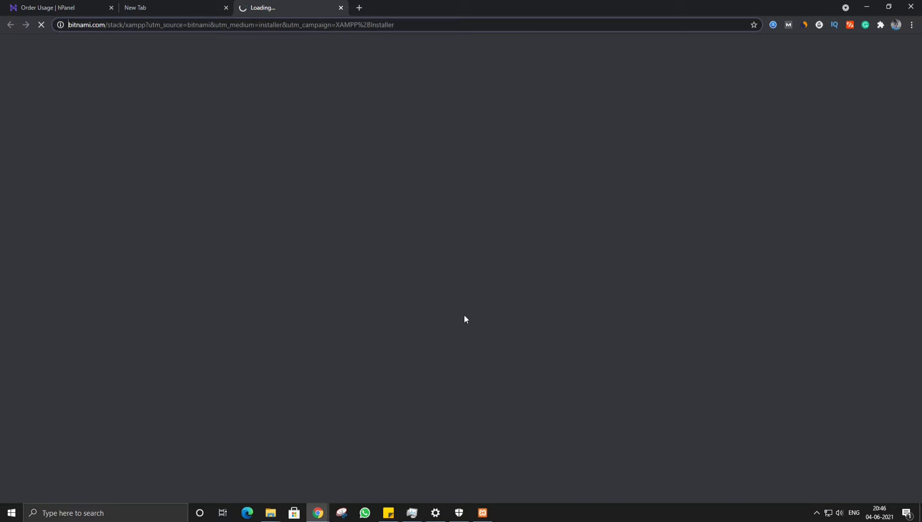
Begin the XAMPP installation from the Ready to Install page and move the window aside.
{"action": "mouse_move", "coordinate": [317, 513]}
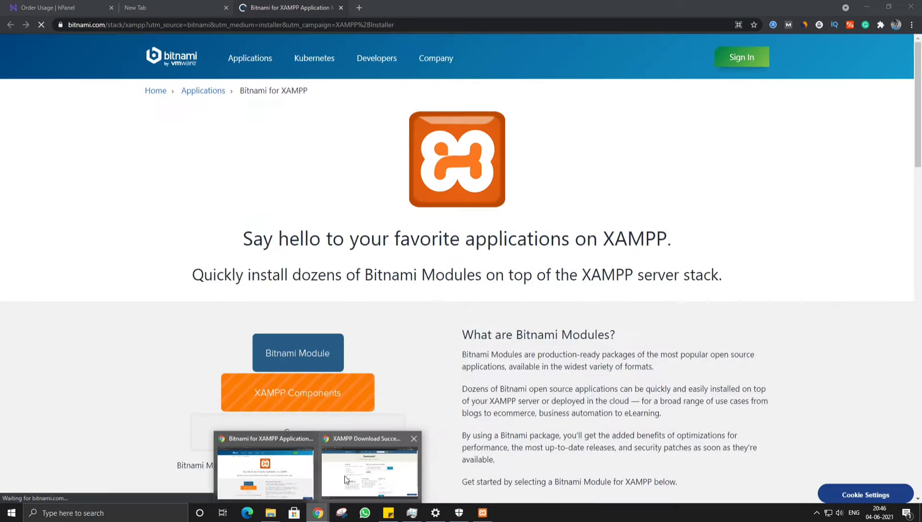
{"action": "left_click", "coordinate": [368, 470]}
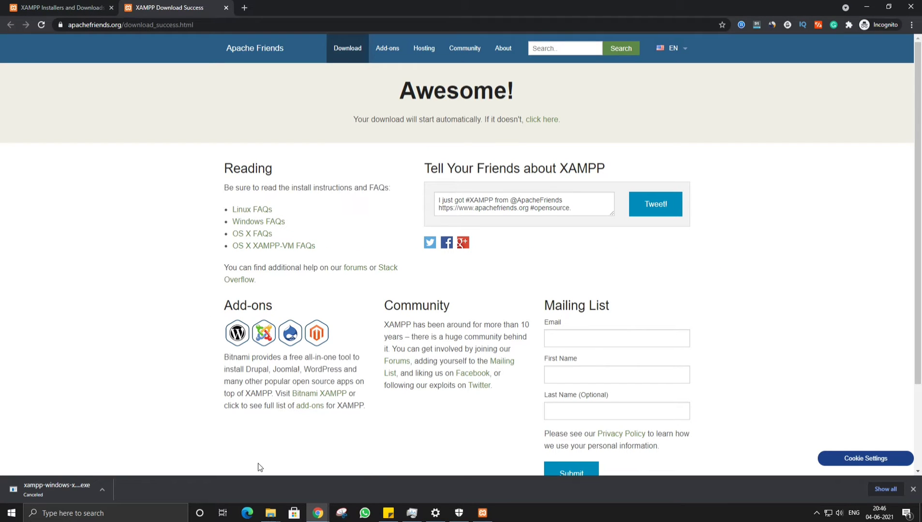
{"action": "left_click", "coordinate": [481, 513]}
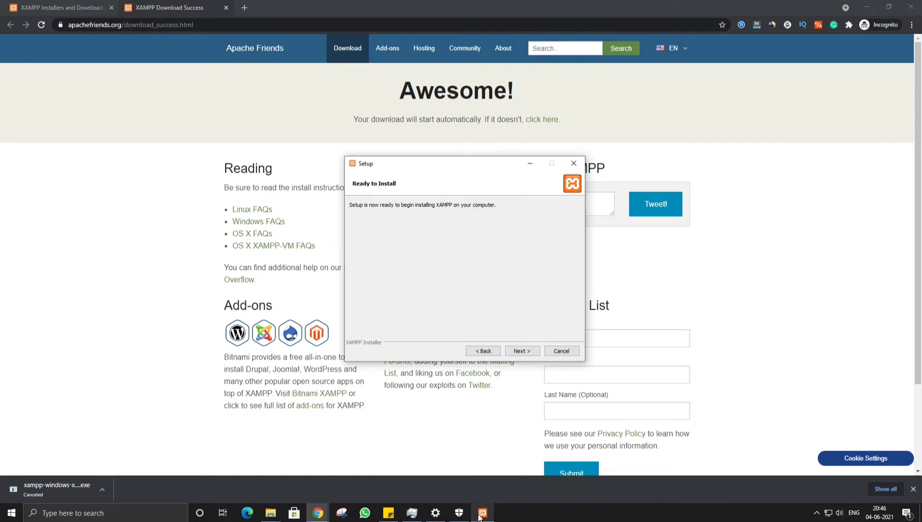
{"action": "left_click", "coordinate": [526, 352]}
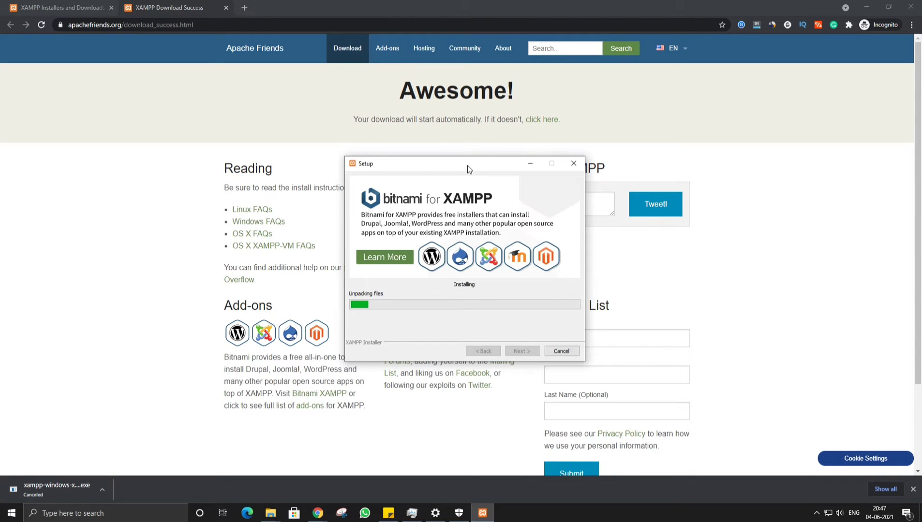
{"action": "left_click_drag", "start_coordinate": [467, 166], "coordinate": [509, 156]}
Check the installer in Task Manager, review Step 3 in the notes, then return to Chrome's XAMPP page.
{"action": "left_click", "coordinate": [411, 512]}
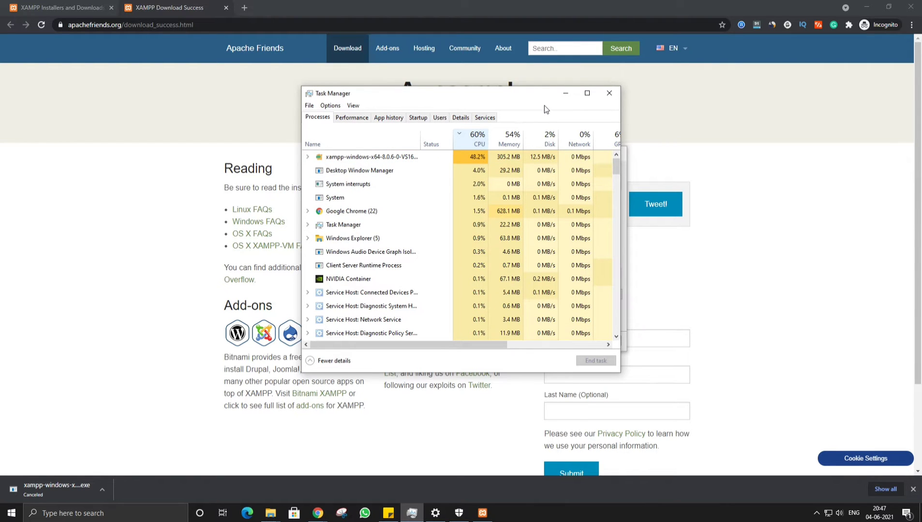
{"action": "left_click", "coordinate": [565, 93]}
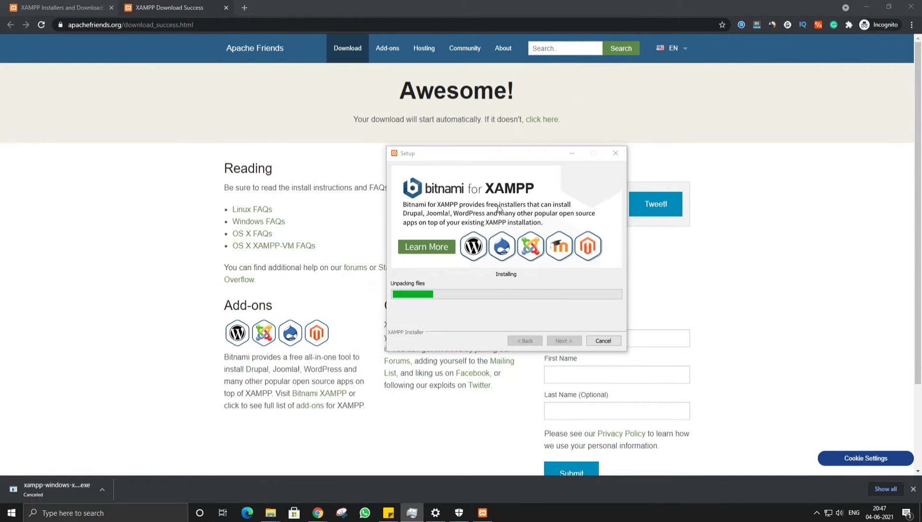
{"action": "left_click", "coordinate": [388, 512]}
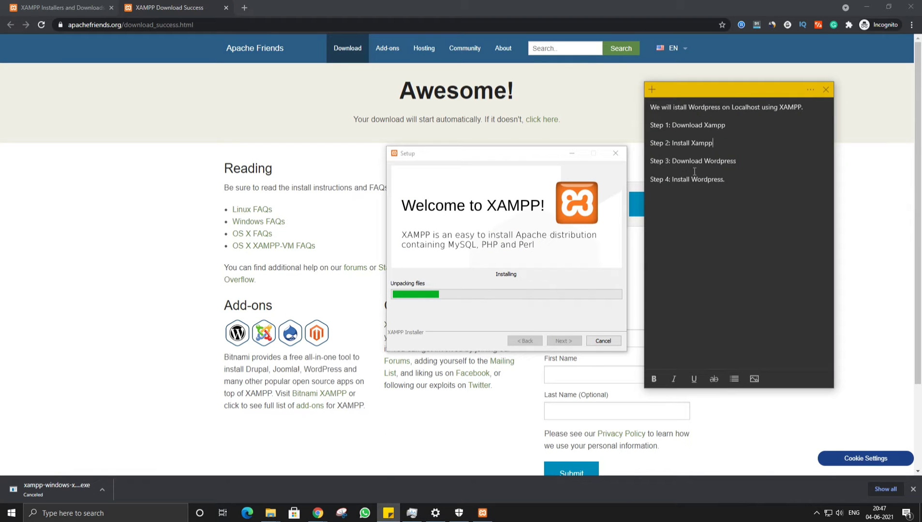
{"action": "left_click_drag", "start_coordinate": [649, 162], "coordinate": [763, 165]}
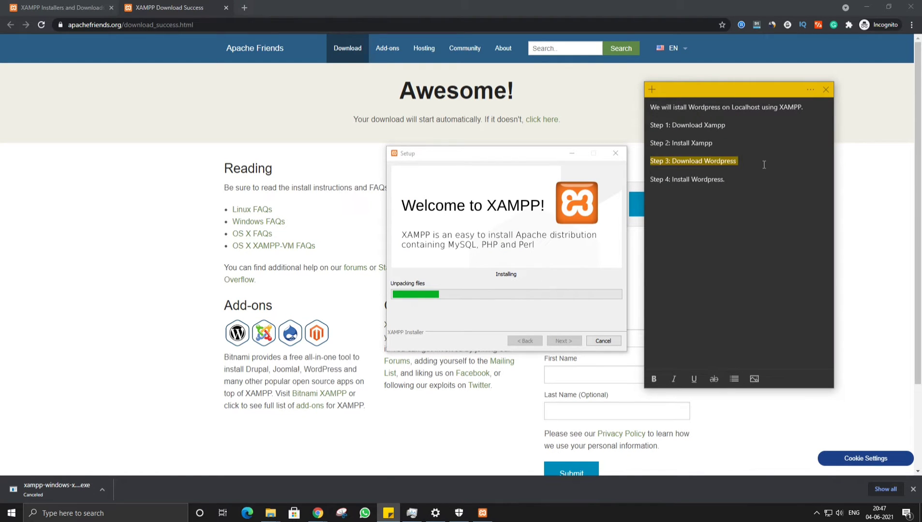
{"action": "double_click", "coordinate": [721, 162]}
{"action": "left_click", "coordinate": [113, 107]}
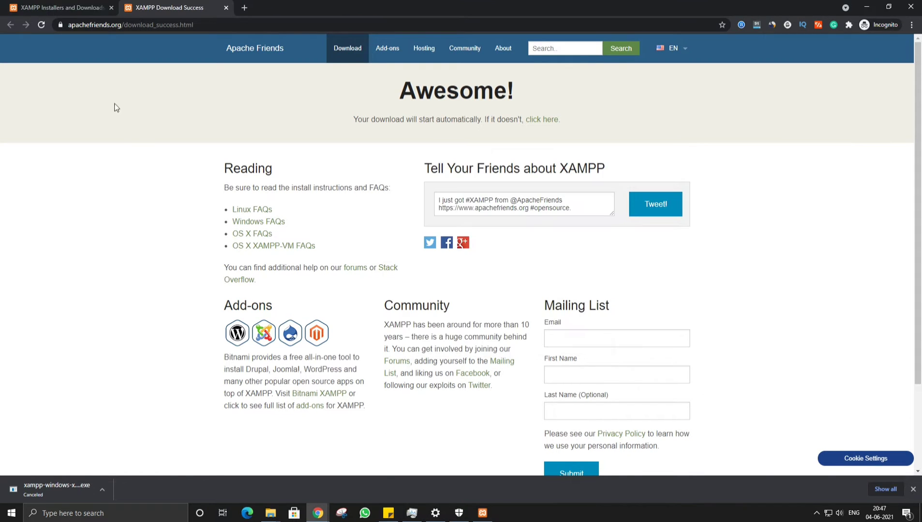
{"action": "left_click", "coordinate": [97, 9]}
Go to wordpress.org in a new tab and open its download page.
{"action": "left_click", "coordinate": [242, 9]}
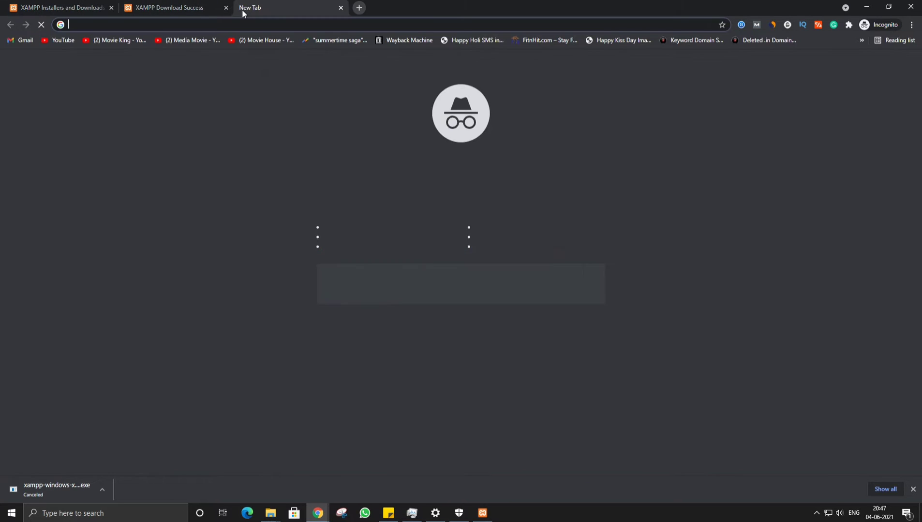
{"action": "type", "text": "wordp"}
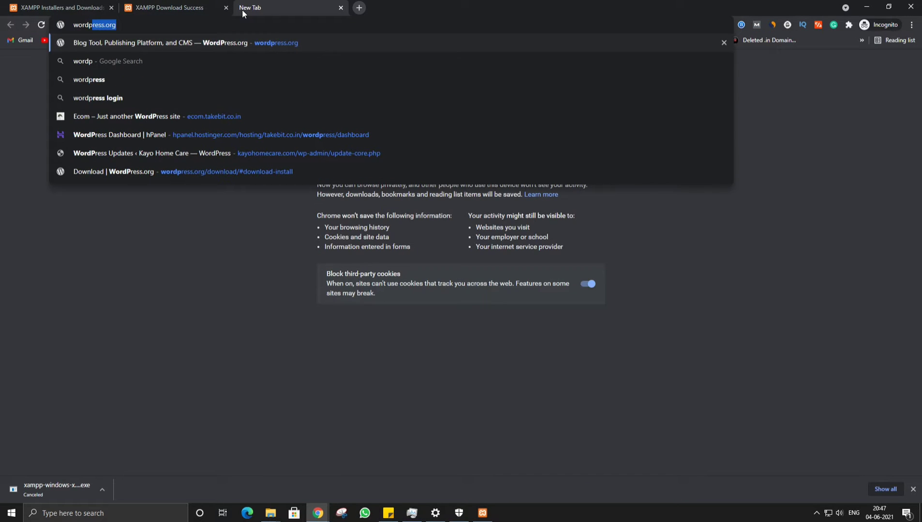
{"action": "type", "text": "ress.org"}
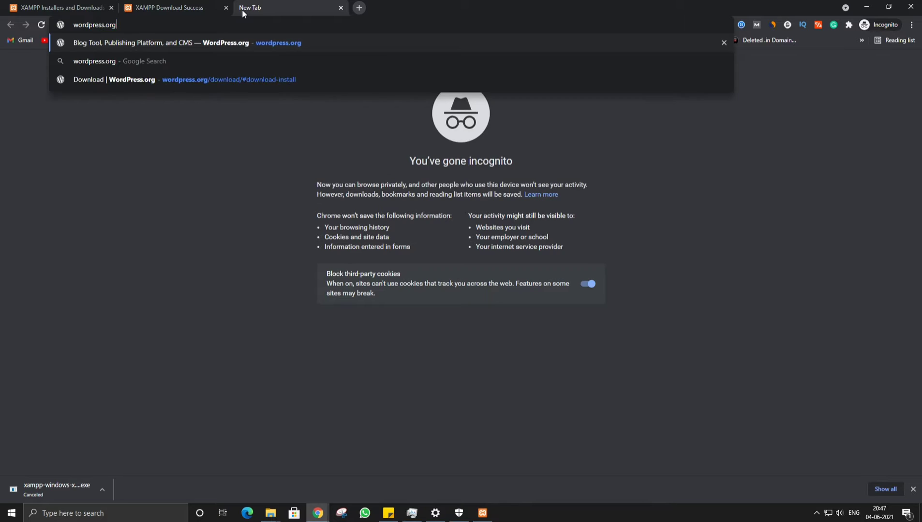
{"action": "key", "text": "Return"}
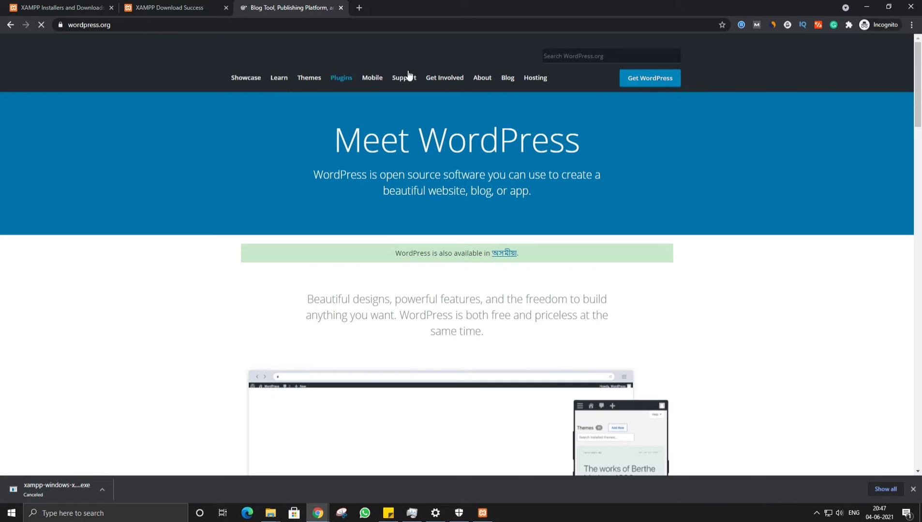
{"action": "left_click", "coordinate": [650, 80]}
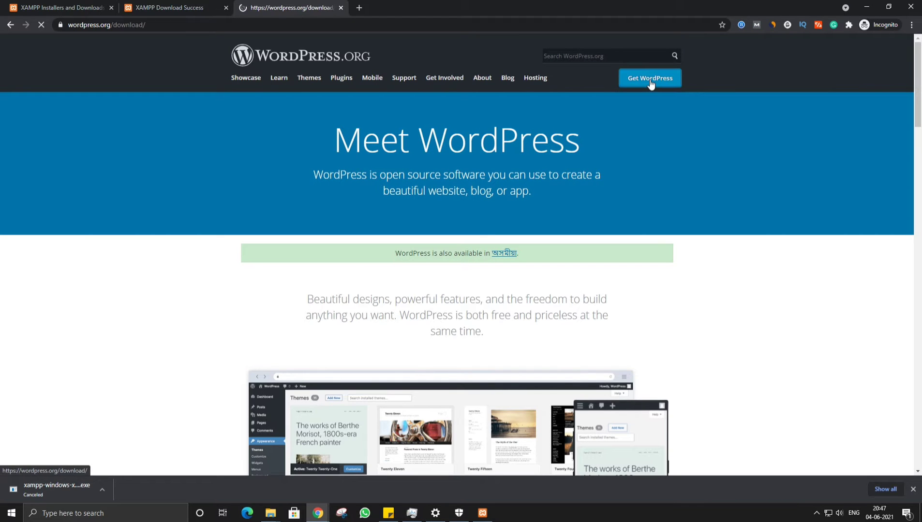
Download WordPress 5.7.2 and dismiss the 'Hooray!' thank-you popup.
{"action": "scroll", "coordinate": [502, 180], "scroll_direction": "down", "scroll_amount": 5}
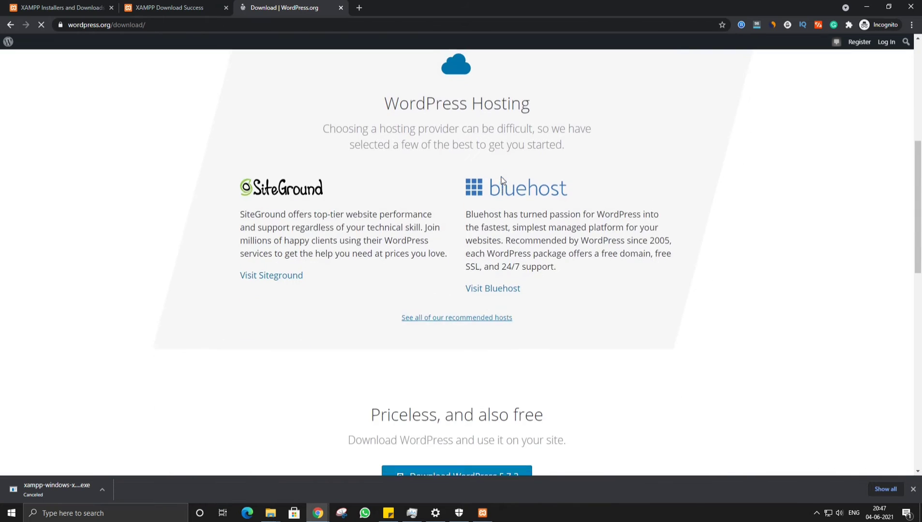
{"action": "scroll", "coordinate": [483, 179], "scroll_direction": "up", "scroll_amount": 7}
{"action": "scroll", "coordinate": [425, 177], "scroll_direction": "down", "scroll_amount": 12}
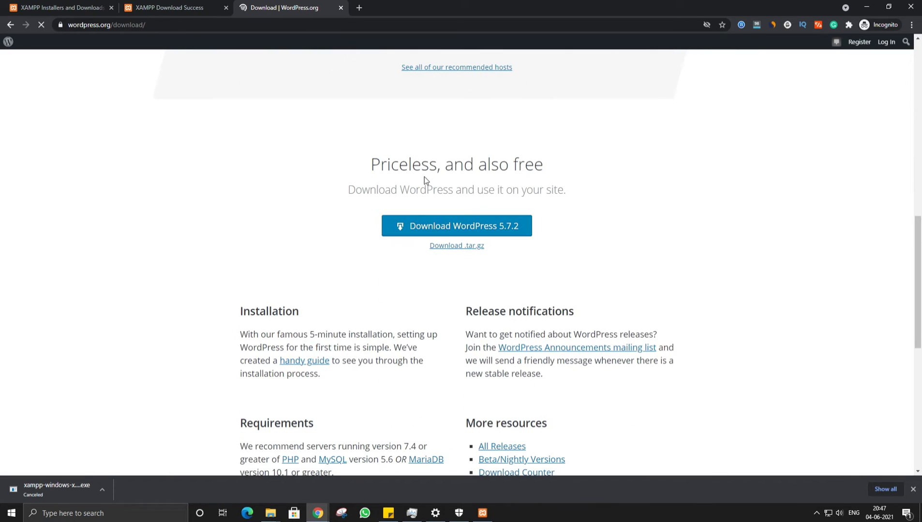
{"action": "left_click", "coordinate": [471, 233]}
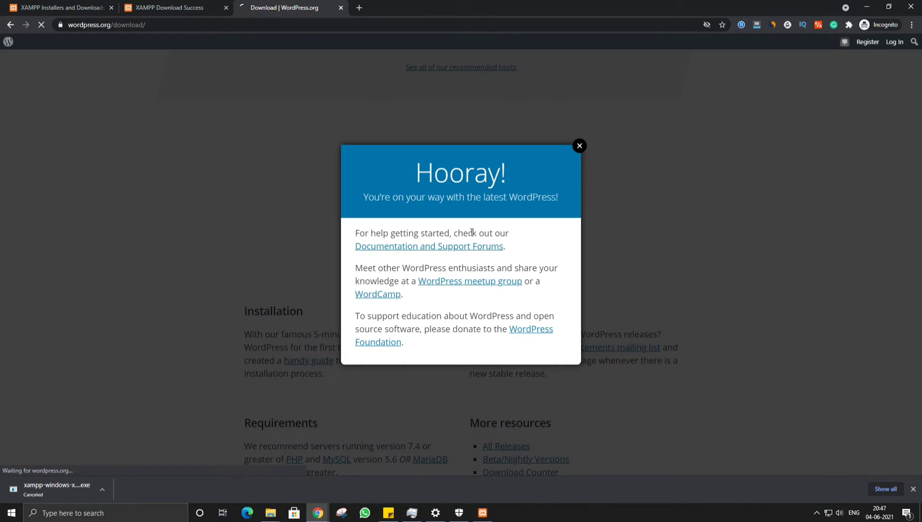
{"action": "left_click", "coordinate": [579, 147]}
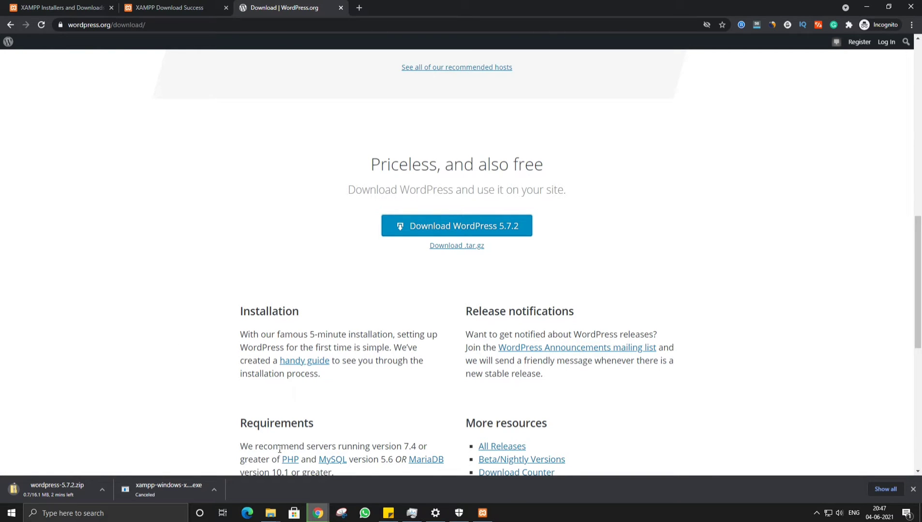
Let XAMPP finish installing, then close the wizard with Finish so the Control Panel launches.
{"action": "left_click", "coordinate": [483, 512]}
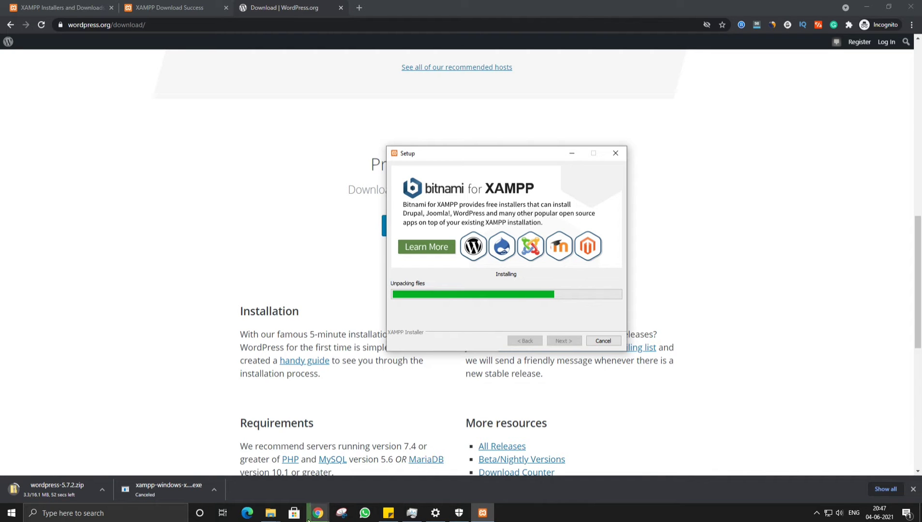
{"action": "mouse_move", "coordinate": [270, 513]}
{"action": "left_click", "coordinate": [289, 486]}
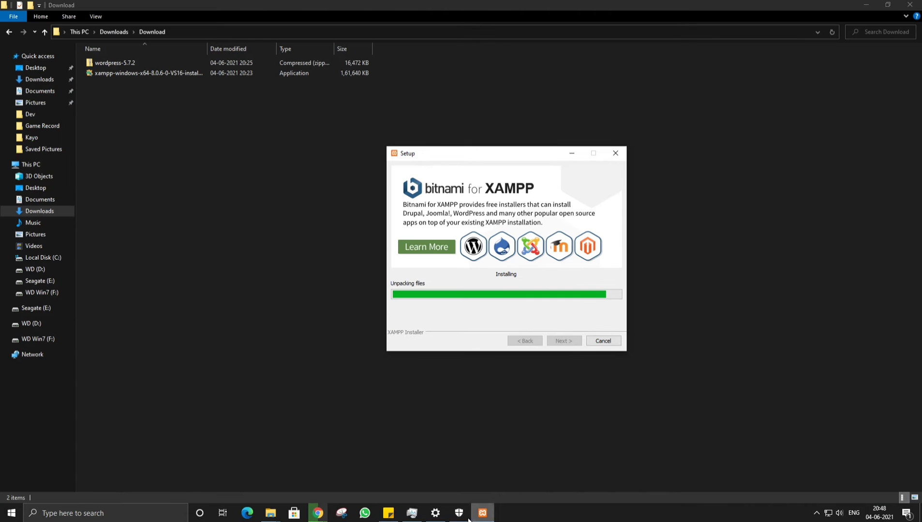
{"action": "mouse_move", "coordinate": [320, 514]}
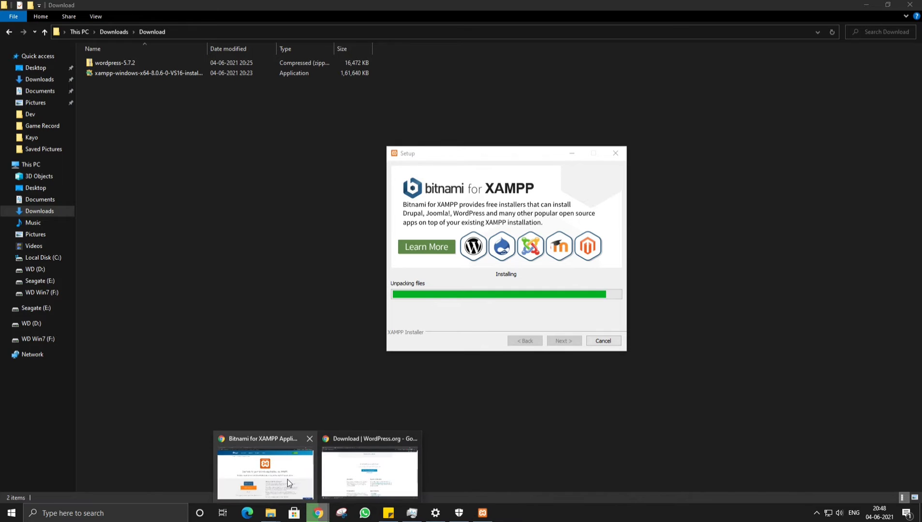
{"action": "left_click", "coordinate": [369, 473]}
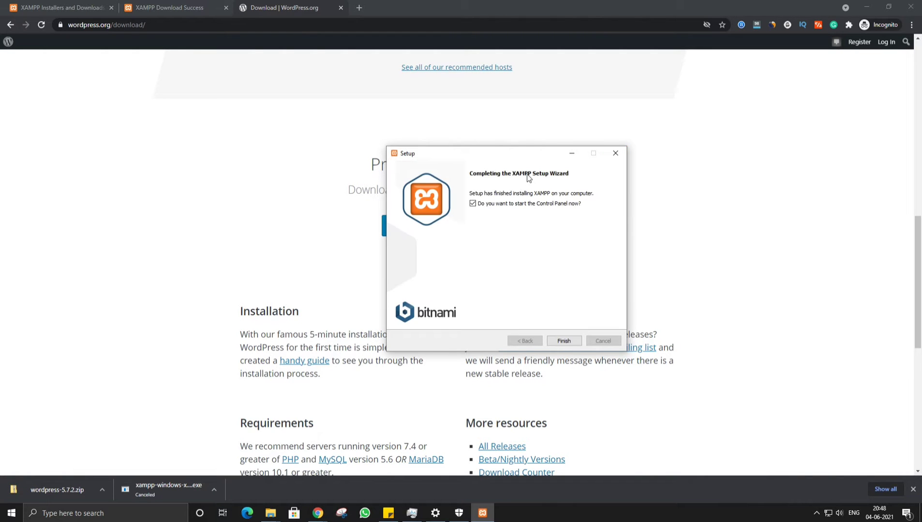
{"action": "left_click", "coordinate": [564, 340]}
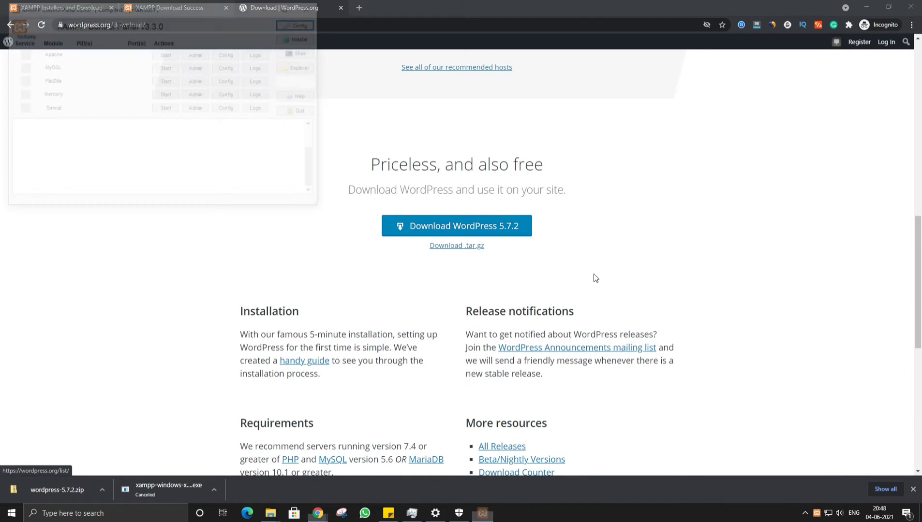
Start Apache on ports 80/443 and MySQL on port 3306 in the XAMPP Control Panel.
{"action": "left_click_drag", "start_coordinate": [218, 4], "coordinate": [708, 118]}
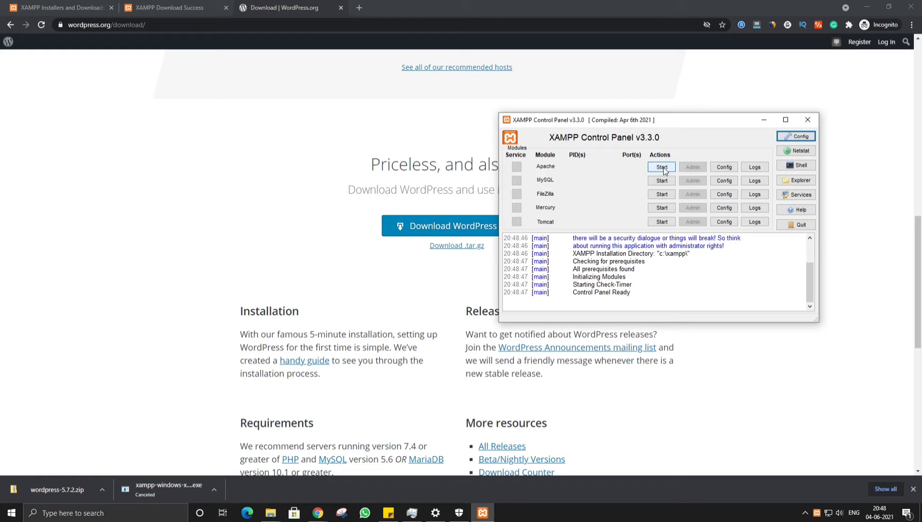
{"action": "left_click", "coordinate": [662, 167]}
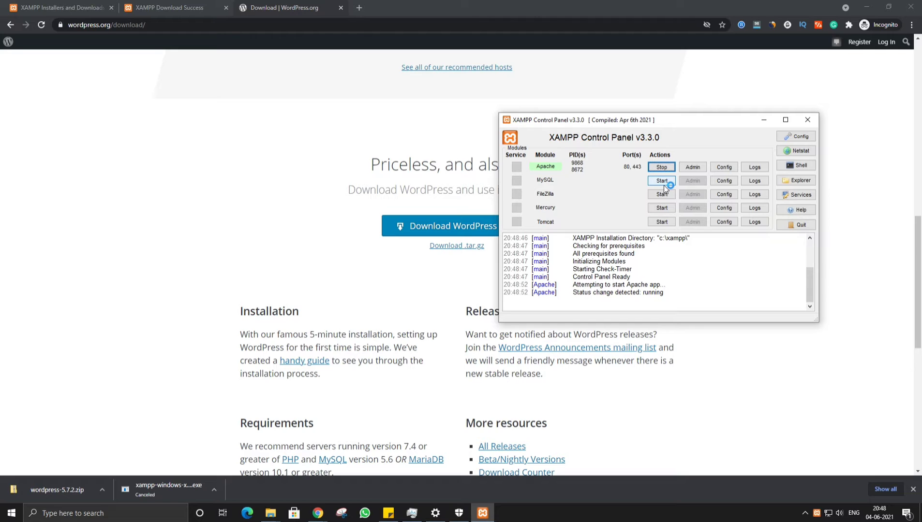
{"action": "left_click", "coordinate": [662, 181]}
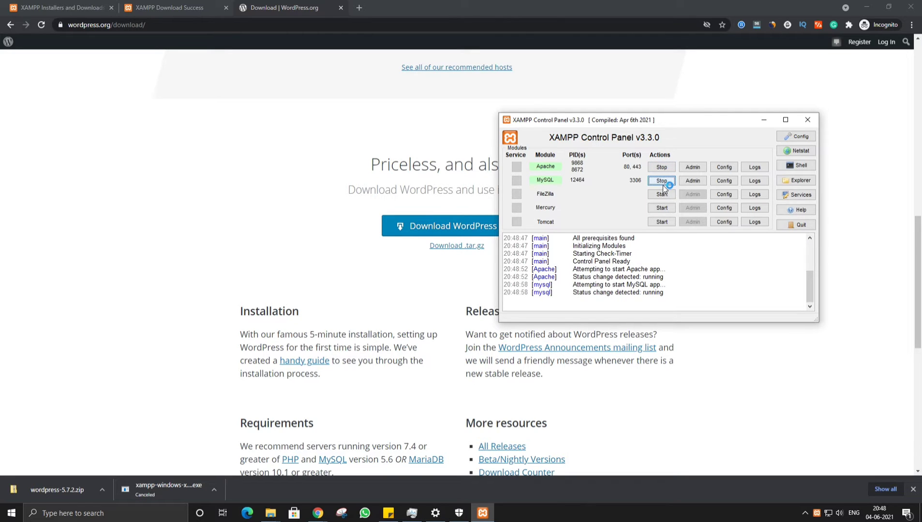
{"action": "left_click", "coordinate": [388, 513]}
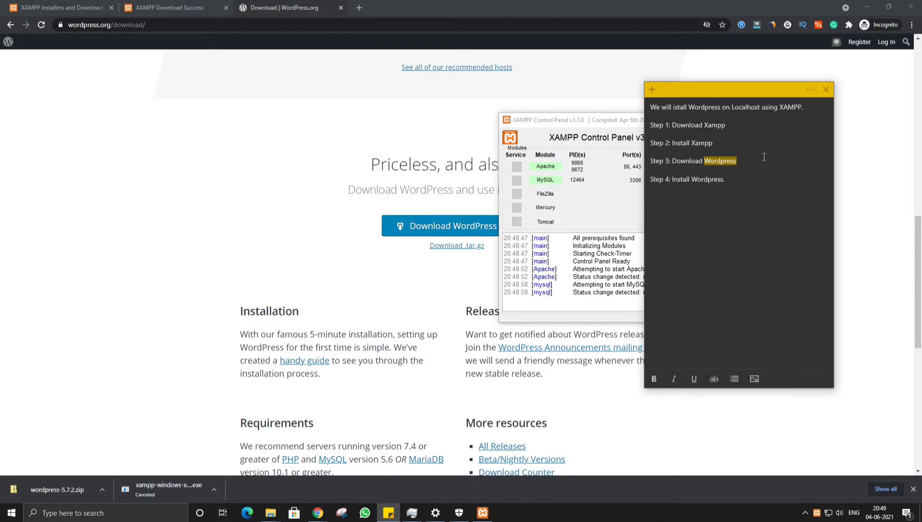
Add 'Xampp is installed and running.' under Step 2 and 'now' under Step 3 in the notes.
{"action": "left_click", "coordinate": [789, 147]}
{"action": "key", "text": "Return"}
{"action": "type", "text": "Xampp is "}
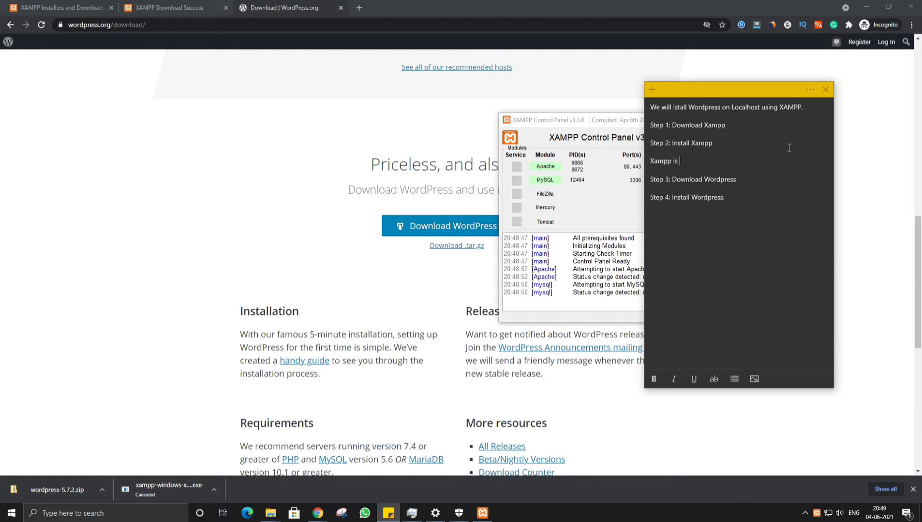
{"action": "type", "text": "installed and running."}
{"action": "key", "text": "End"}
{"action": "key", "text": "Return"}
{"action": "type", "text": "now"}
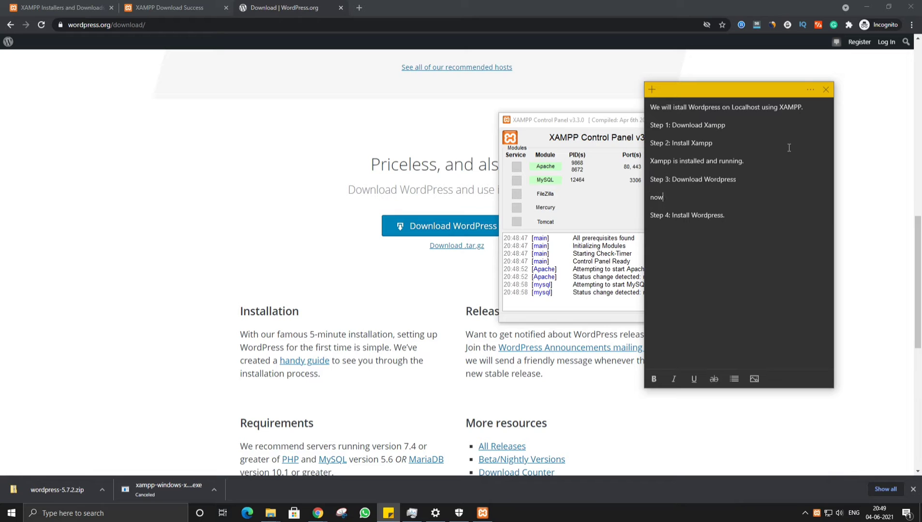
{"action": "left_click_drag", "start_coordinate": [671, 215], "coordinate": [761, 221]}
{"action": "left_click", "coordinate": [760, 221]}
{"action": "left_click", "coordinate": [567, 93]}
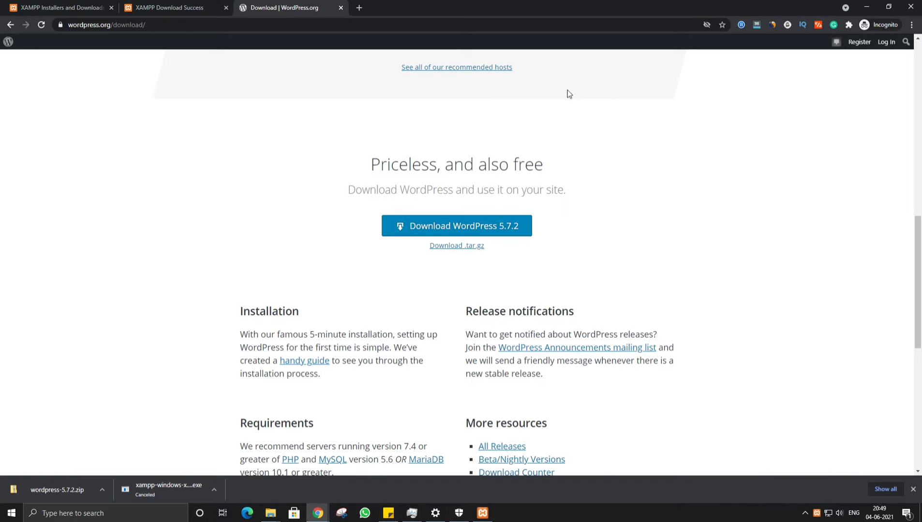
Copy wordpress-5.7.2.zip from the Download folder.
{"action": "left_click", "coordinate": [482, 513]}
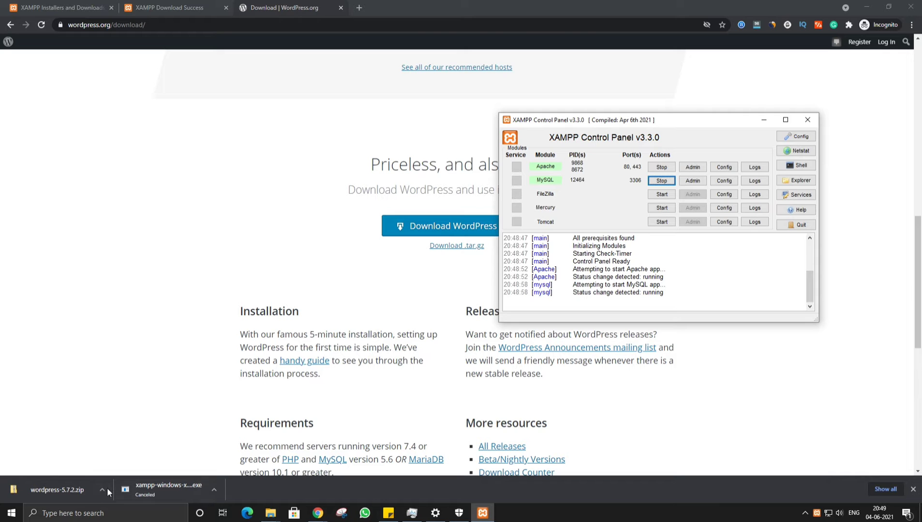
{"action": "mouse_move", "coordinate": [274, 518]}
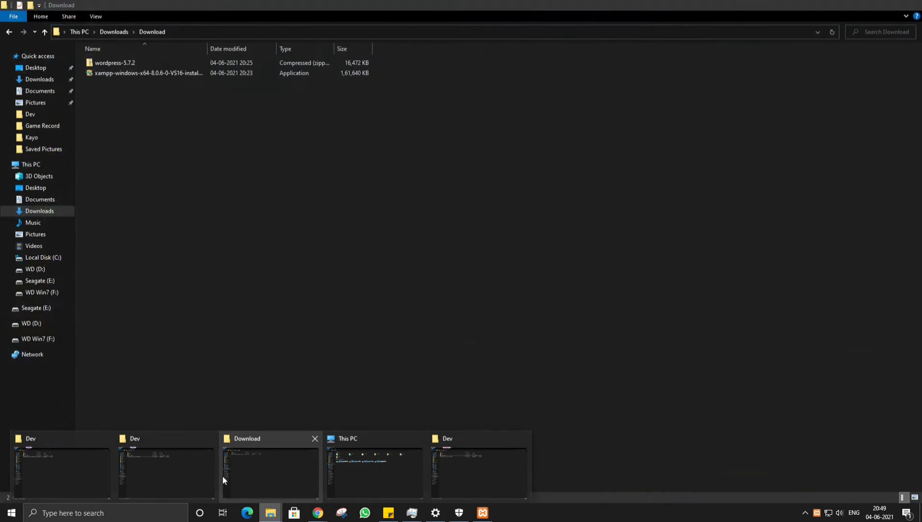
{"action": "left_click", "coordinate": [284, 469]}
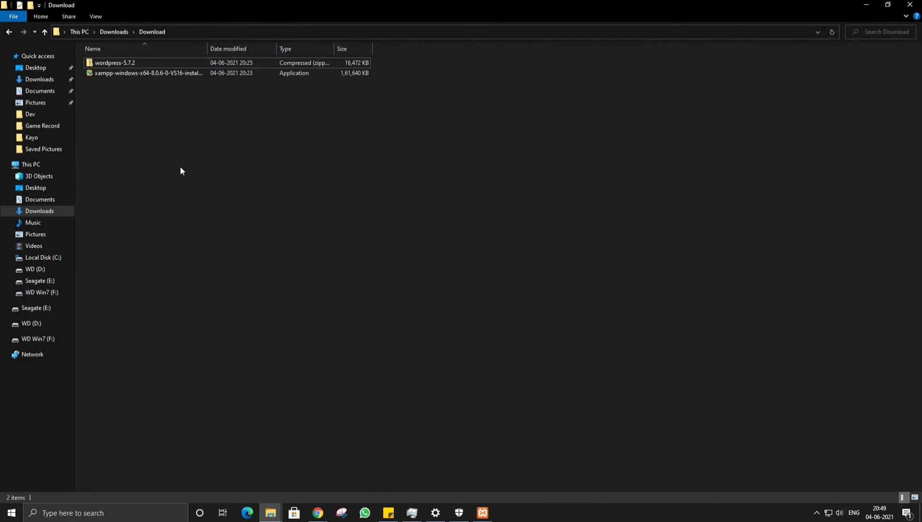
{"action": "right_click", "coordinate": [158, 125]}
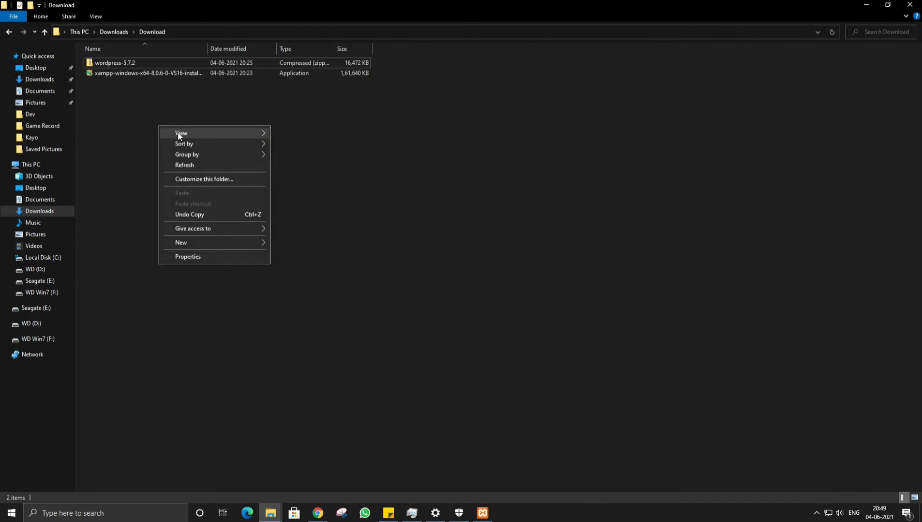
{"action": "left_click", "coordinate": [191, 163]}
{"action": "left_click", "coordinate": [107, 64]}
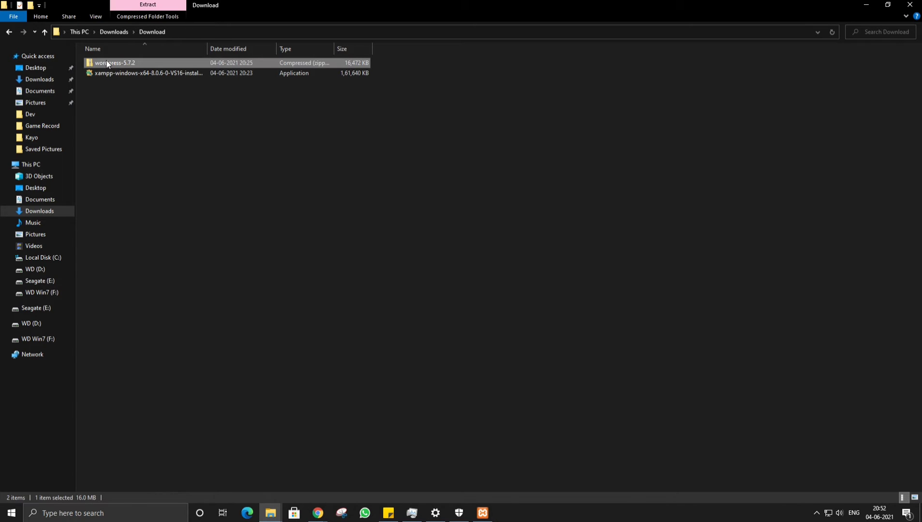
{"action": "right_click", "coordinate": [107, 64]}
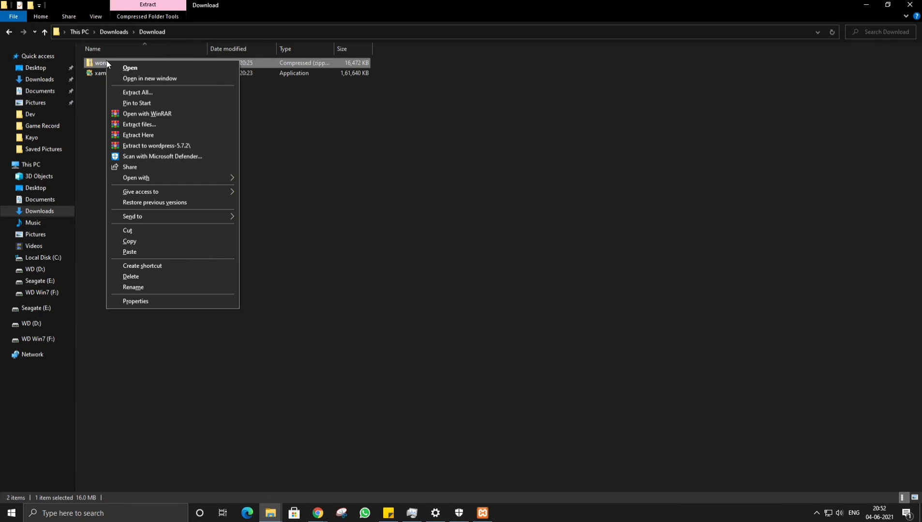
{"action": "left_click", "coordinate": [133, 241]}
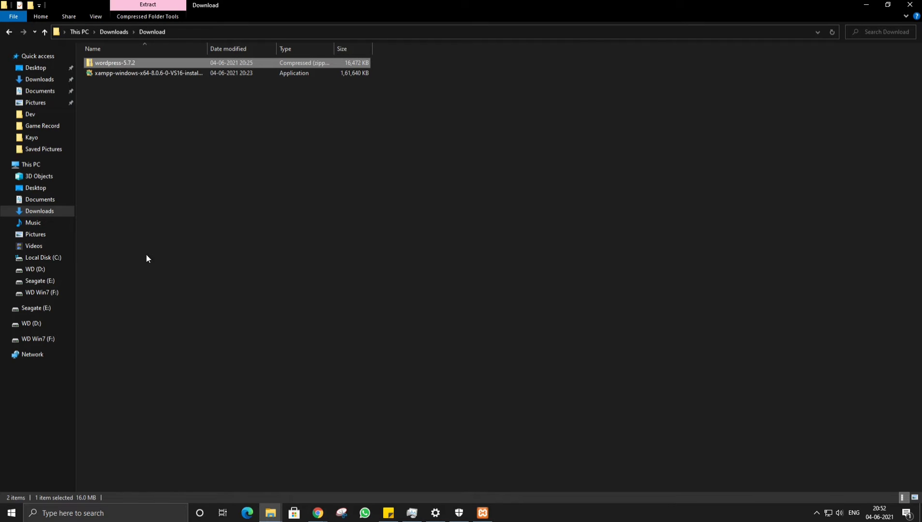
Paste the zip into C:\xampp\htdocs and unpack it there with Extract Here.
{"action": "left_click", "coordinate": [43, 258]}
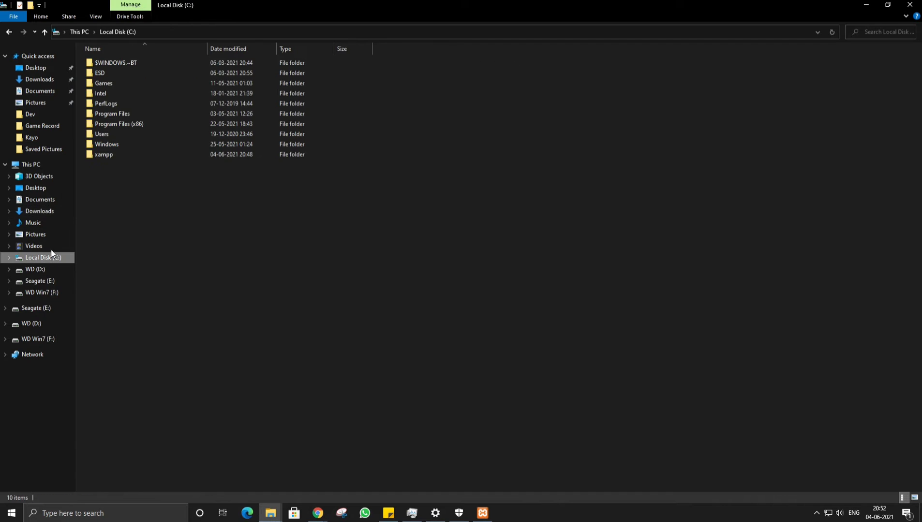
{"action": "double_click", "coordinate": [98, 156]}
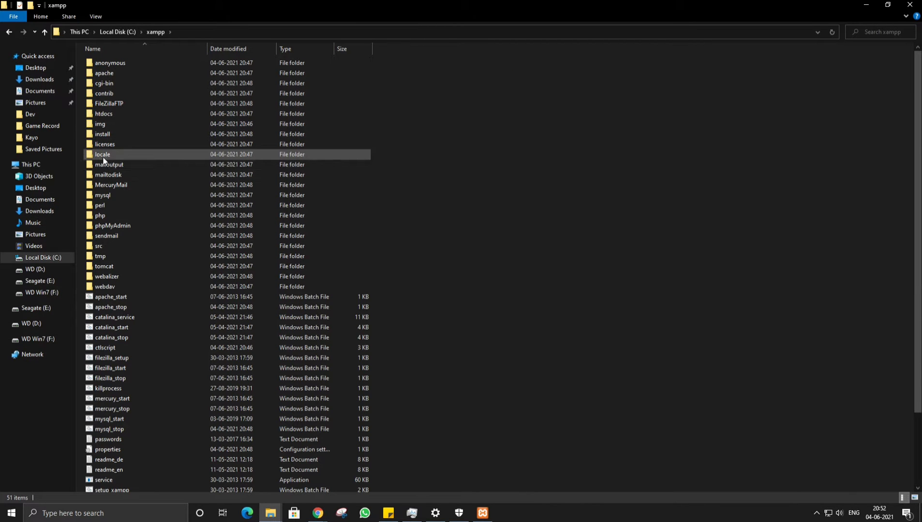
{"action": "double_click", "coordinate": [101, 114]}
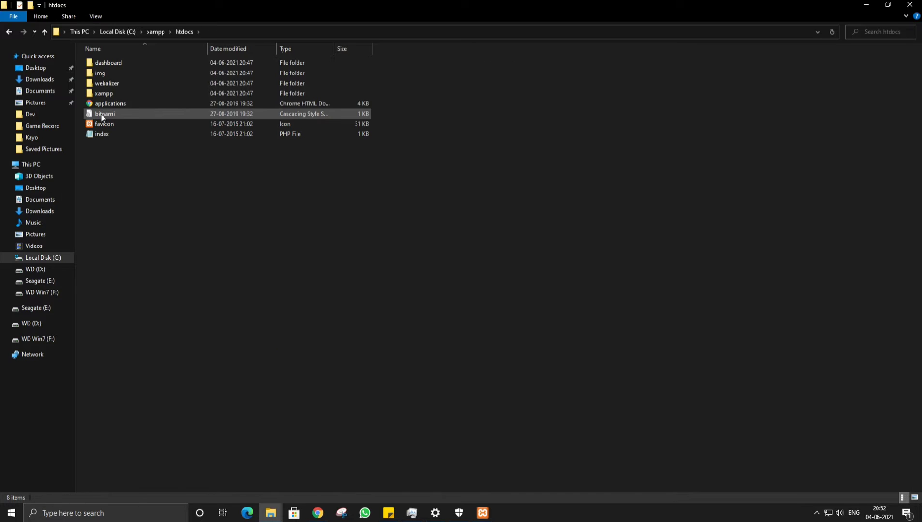
{"action": "right_click", "coordinate": [199, 212]}
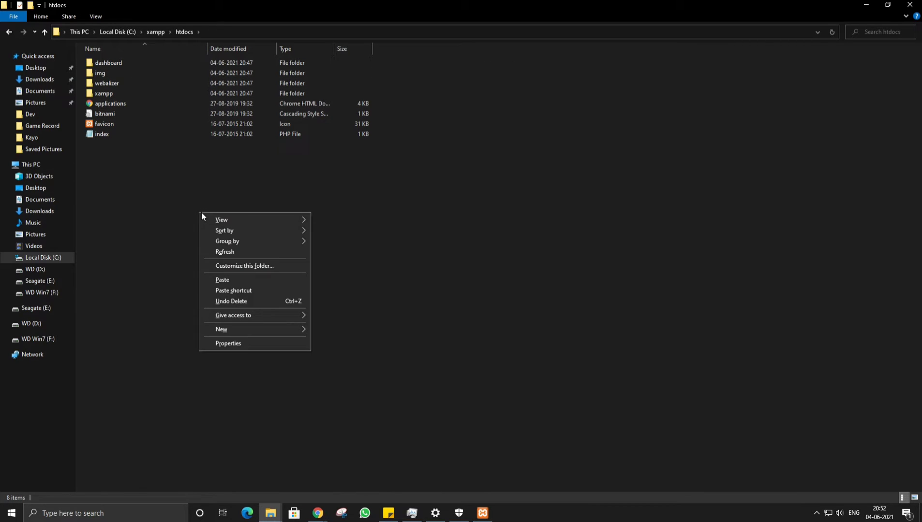
{"action": "left_click", "coordinate": [229, 281]}
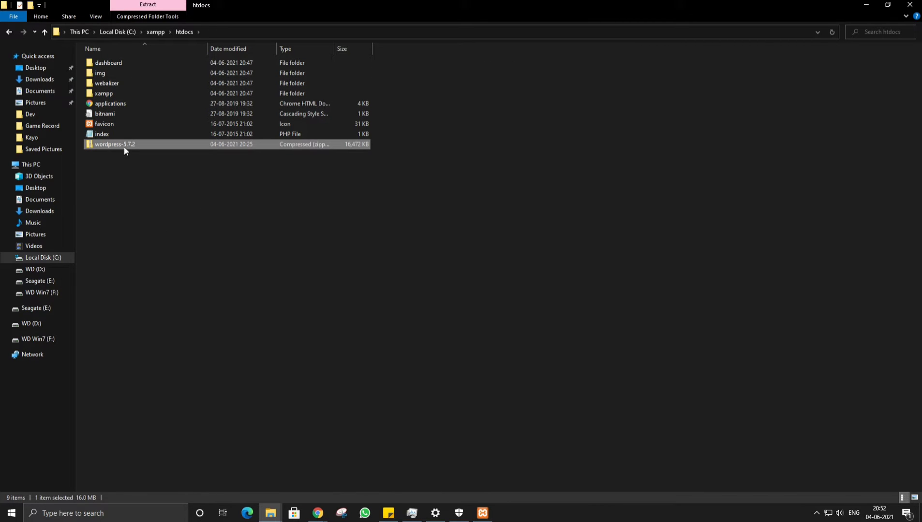
{"action": "right_click", "coordinate": [124, 150]}
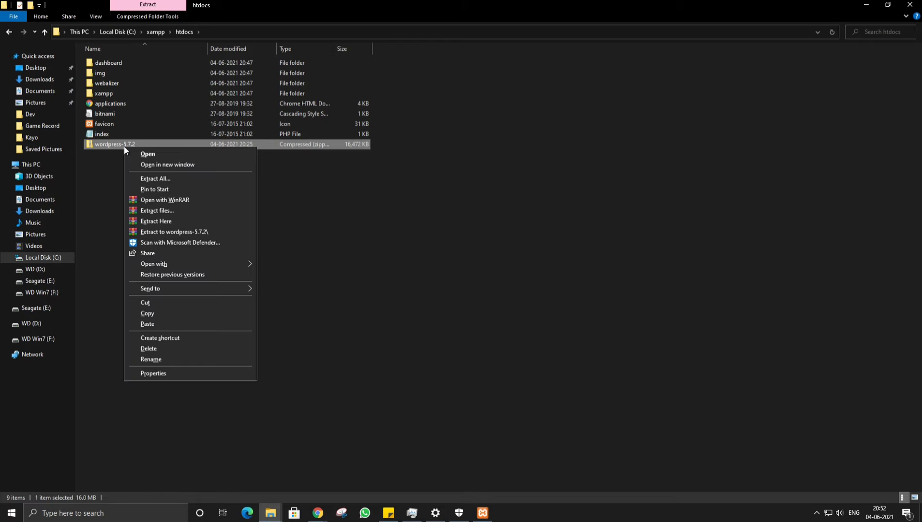
{"action": "left_click", "coordinate": [159, 221]}
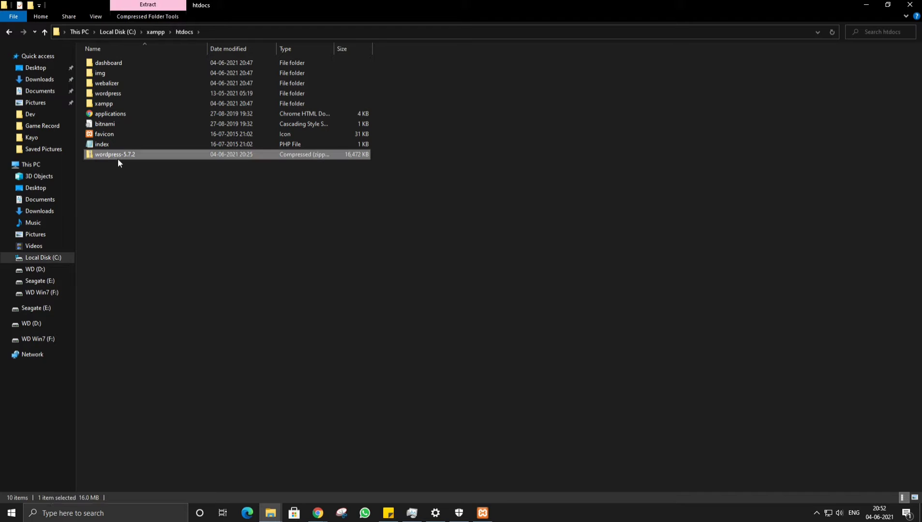
Rename the extracted wordpress folder in htdocs to 'ecom' and switch back to Chrome.
{"action": "double_click", "coordinate": [114, 97]}
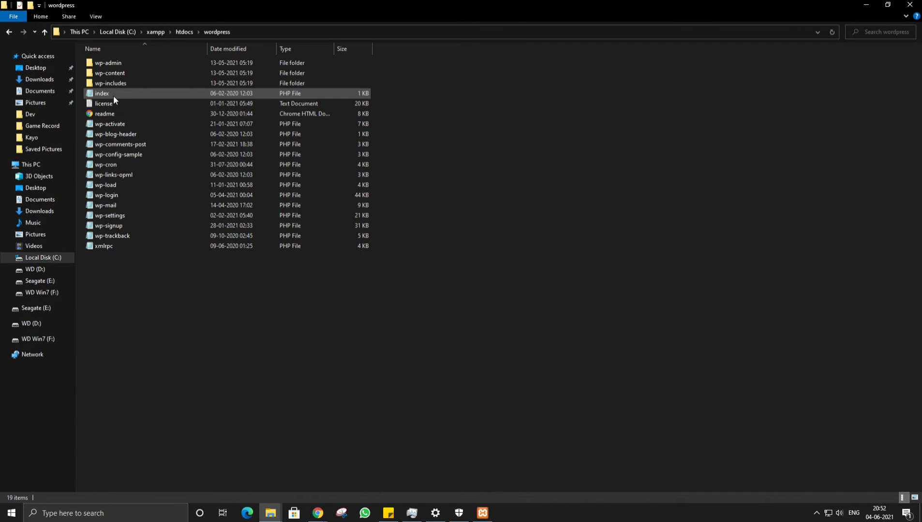
{"action": "left_click", "coordinate": [44, 32]}
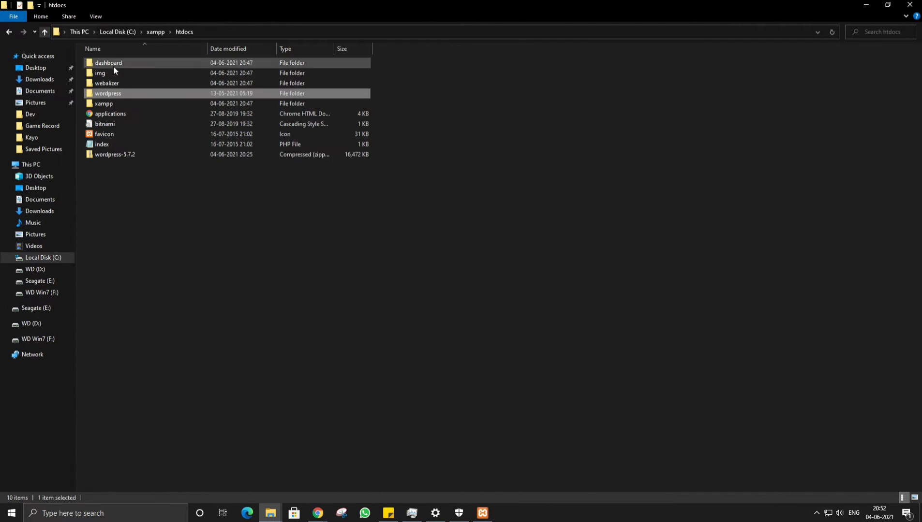
{"action": "right_click", "coordinate": [113, 94]}
{"action": "left_click", "coordinate": [147, 329]}
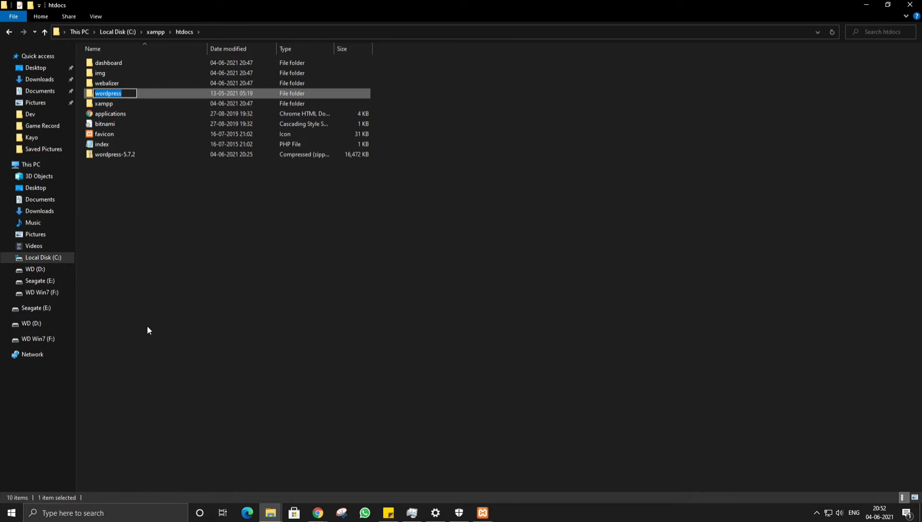
{"action": "type", "text": "my-web"}
{"action": "key", "text": "BackSpace"}
{"action": "key", "text": "BackSpace"}
{"action": "key", "text": "BackSpace"}
{"action": "key", "text": "BackSpace"}
{"action": "key", "text": "BackSpace"}
{"action": "key", "text": "BackSpace"}
{"action": "type", "text": "ecom"}
{"action": "key", "text": "Return"}
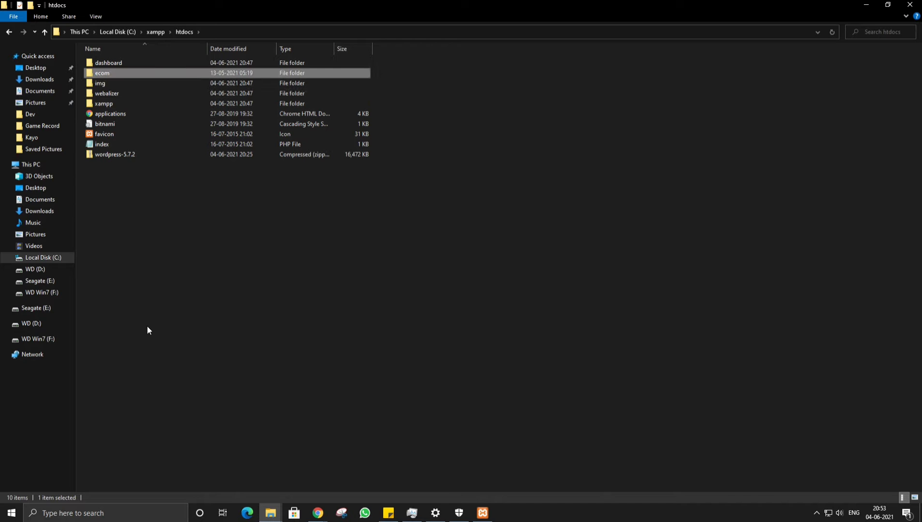
{"action": "left_click", "coordinate": [275, 373]}
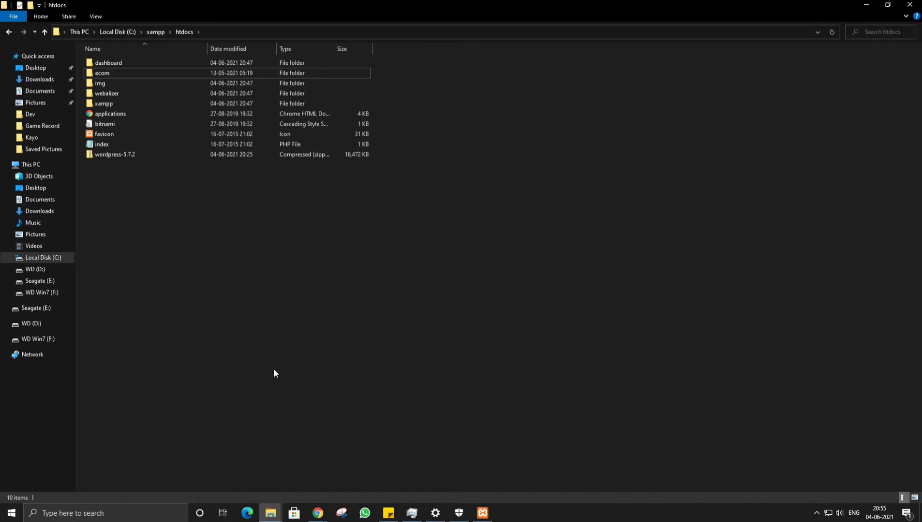
{"action": "key", "text": "alt+Tab"}
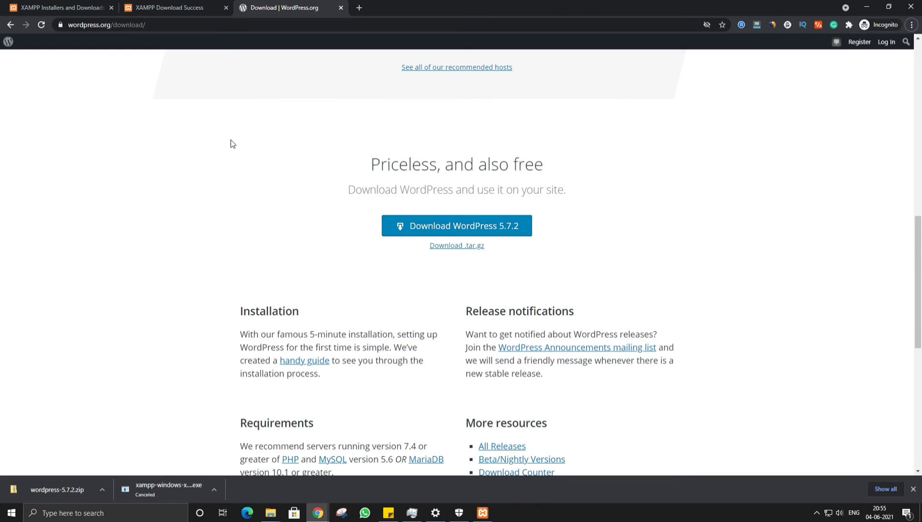
Load localhost/ecom in a new Chrome tab, checking the ecom folder name in File Explorer.
{"action": "left_click", "coordinate": [359, 8]}
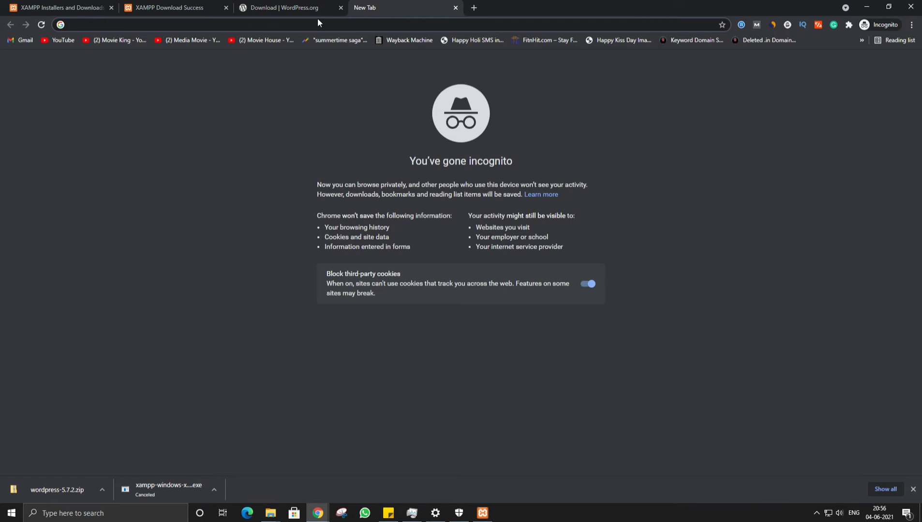
{"action": "type", "text": "localh"}
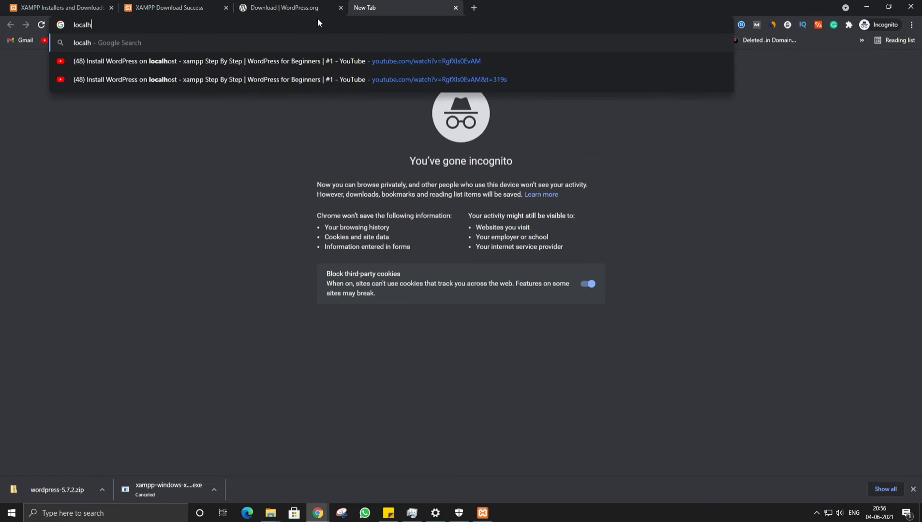
{"action": "type", "text": "ost"}
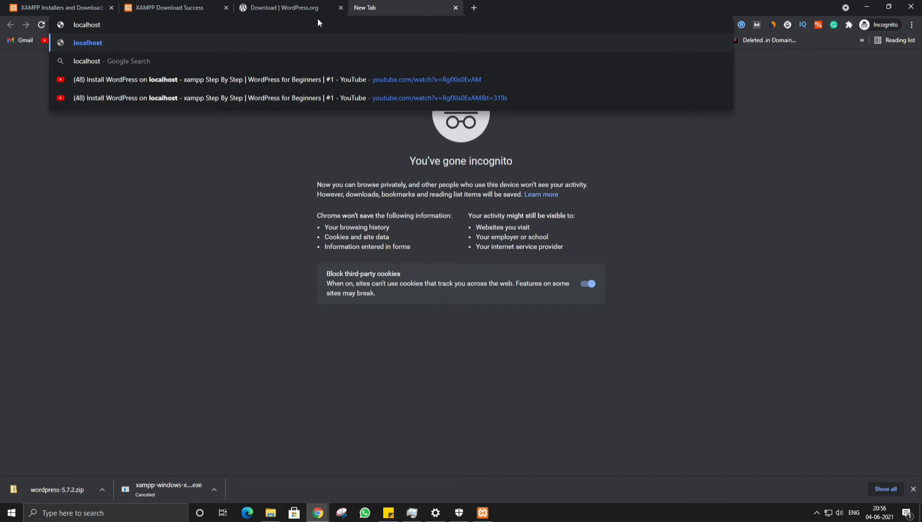
{"action": "type", "text": "/"}
{"action": "key", "text": "BackSpace"}
{"action": "type", "text": "\\"}
{"action": "key", "text": "alt+Tab"}
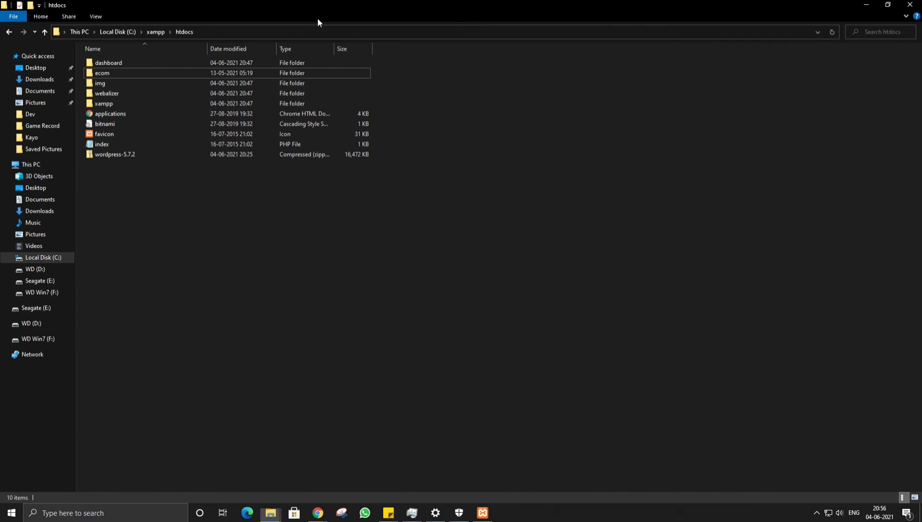
{"action": "right_click", "coordinate": [100, 72]}
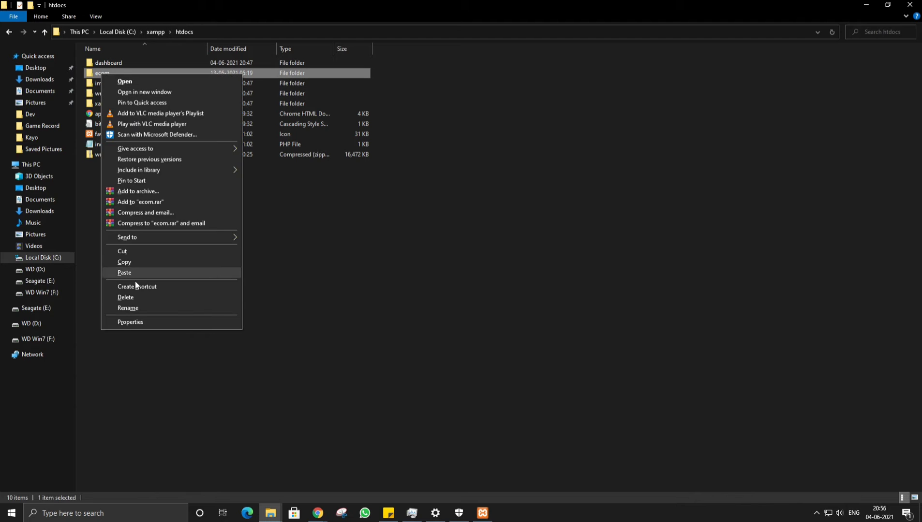
{"action": "left_click", "coordinate": [133, 310]}
{"action": "key", "text": "alt+Tab"}
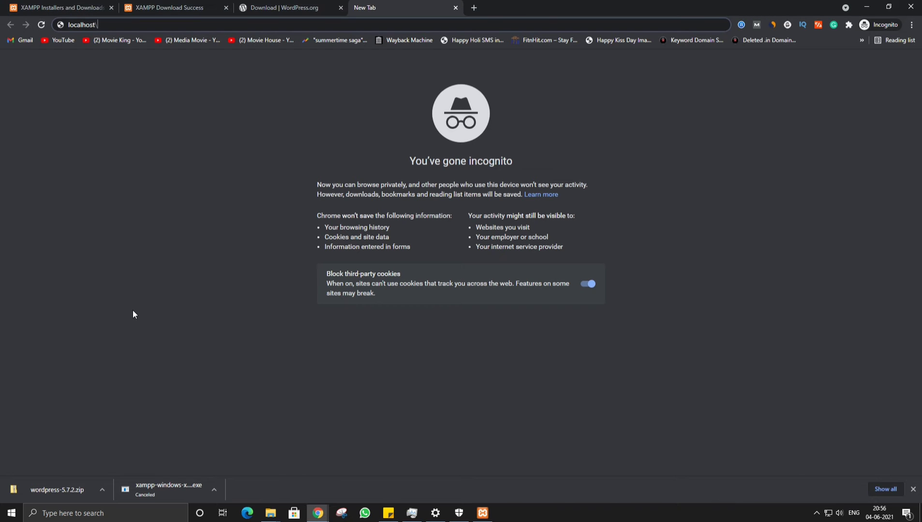
{"action": "type", "text": "ecom"}
{"action": "key", "text": "Return"}
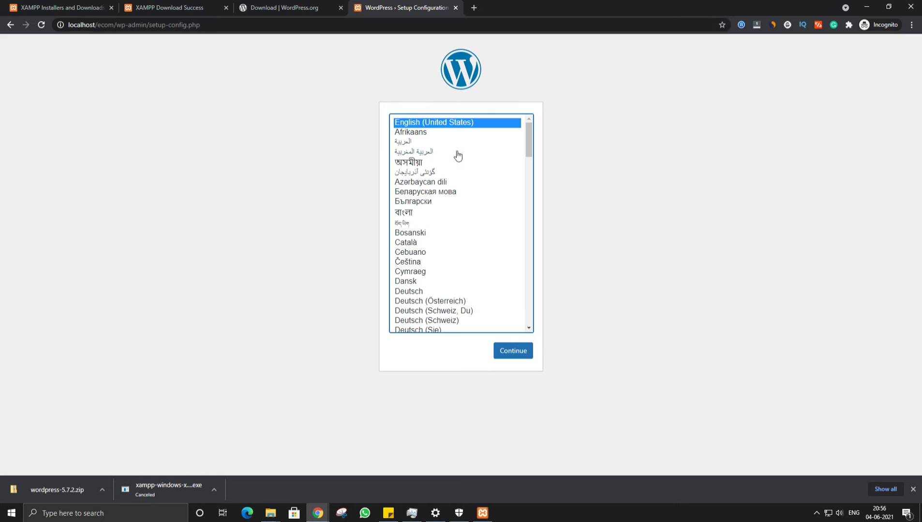
Keep English (United States) as the setup language and continue.
{"action": "scroll", "coordinate": [471, 181], "scroll_direction": "down", "scroll_amount": 6}
{"action": "scroll", "coordinate": [484, 145], "scroll_direction": "up", "scroll_amount": 5}
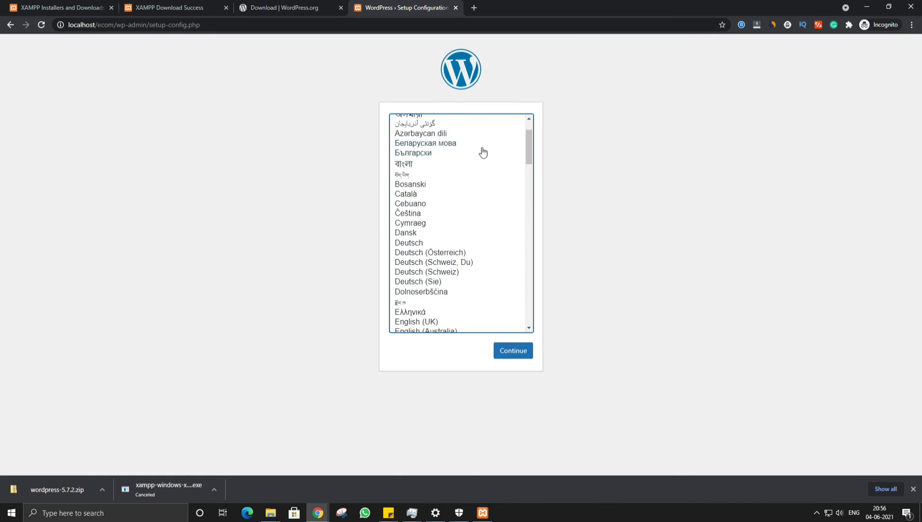
{"action": "scroll", "coordinate": [498, 153], "scroll_direction": "up", "scroll_amount": 1}
{"action": "scroll", "coordinate": [512, 178], "scroll_direction": "down", "scroll_amount": 7}
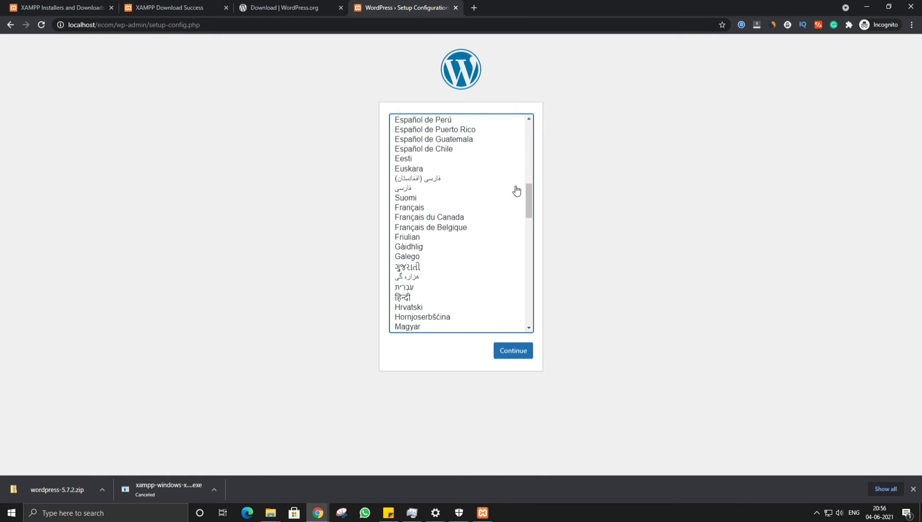
{"action": "scroll", "coordinate": [516, 191], "scroll_direction": "up", "scroll_amount": 1}
{"action": "scroll", "coordinate": [516, 190], "scroll_direction": "up", "scroll_amount": 4}
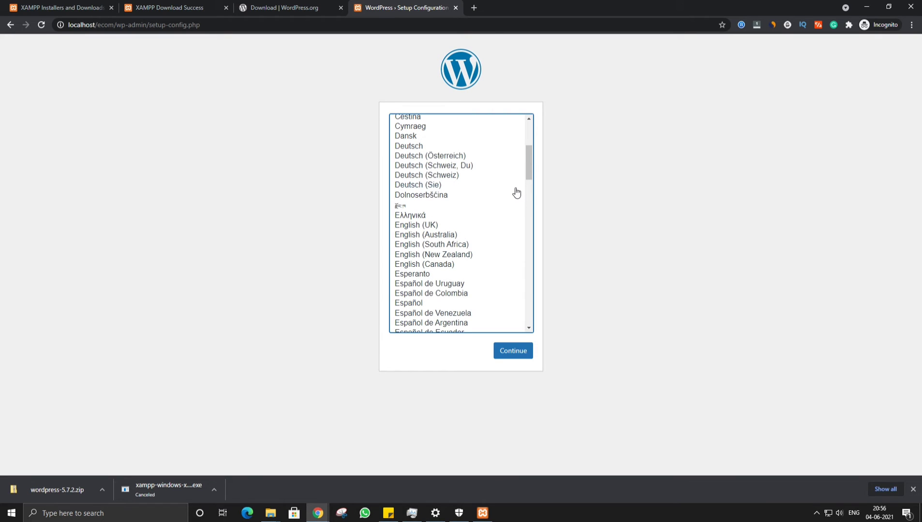
{"action": "scroll", "coordinate": [516, 194], "scroll_direction": "up", "scroll_amount": 5}
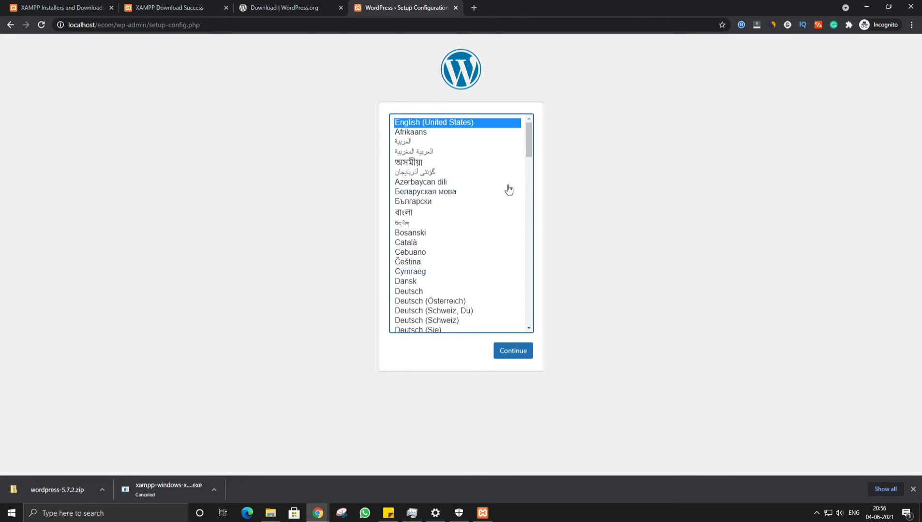
{"action": "left_click", "coordinate": [515, 351]}
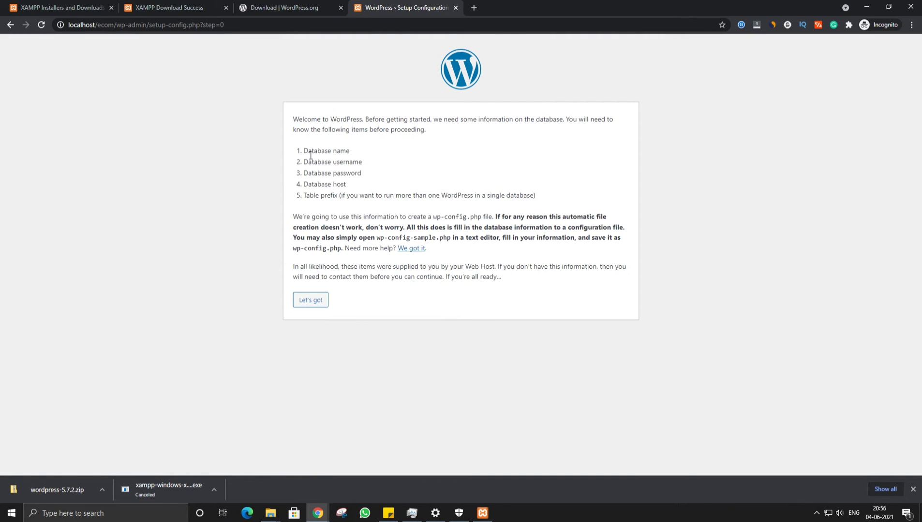
Open the database form, select the default name 'wordpress', and bring XAMPP Control Panel forward.
{"action": "left_click", "coordinate": [316, 301]}
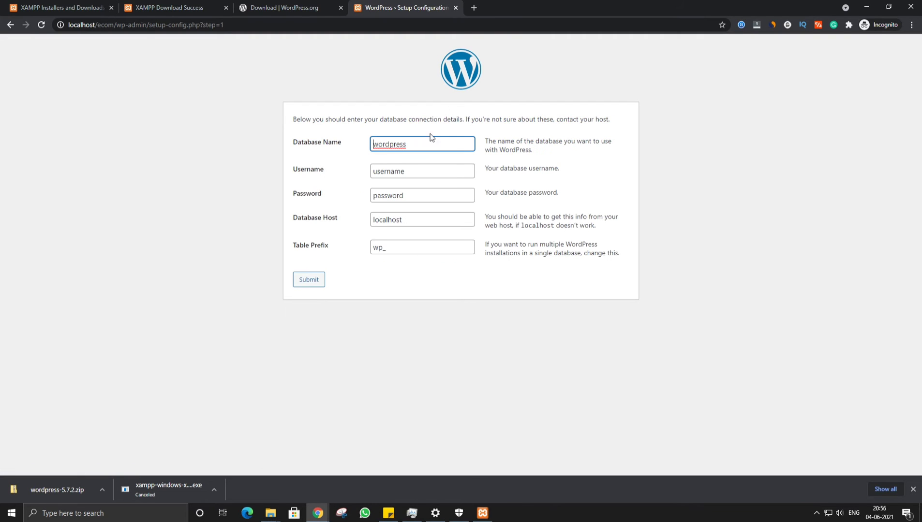
{"action": "left_click", "coordinate": [426, 145]}
{"action": "left_click_drag", "start_coordinate": [425, 148], "coordinate": [374, 145]}
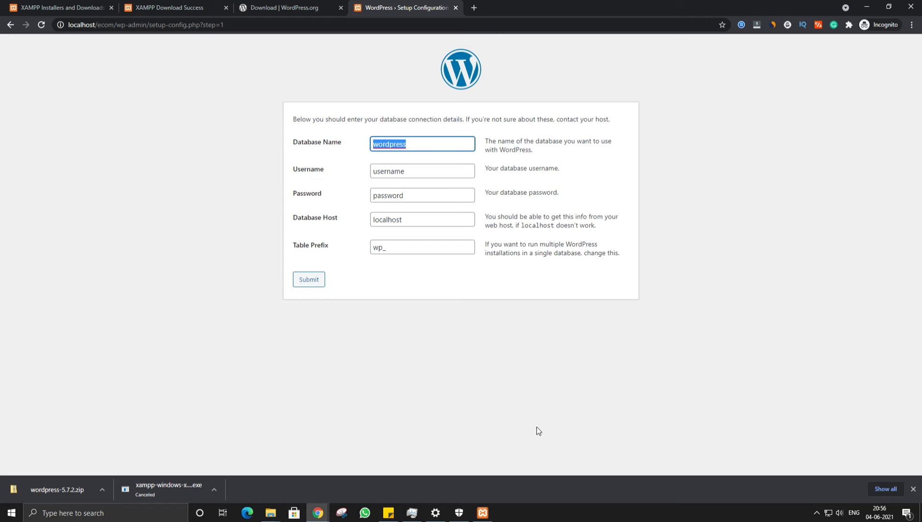
{"action": "left_click", "coordinate": [482, 513]}
{"action": "left_click_drag", "start_coordinate": [658, 124], "coordinate": [424, 184]}
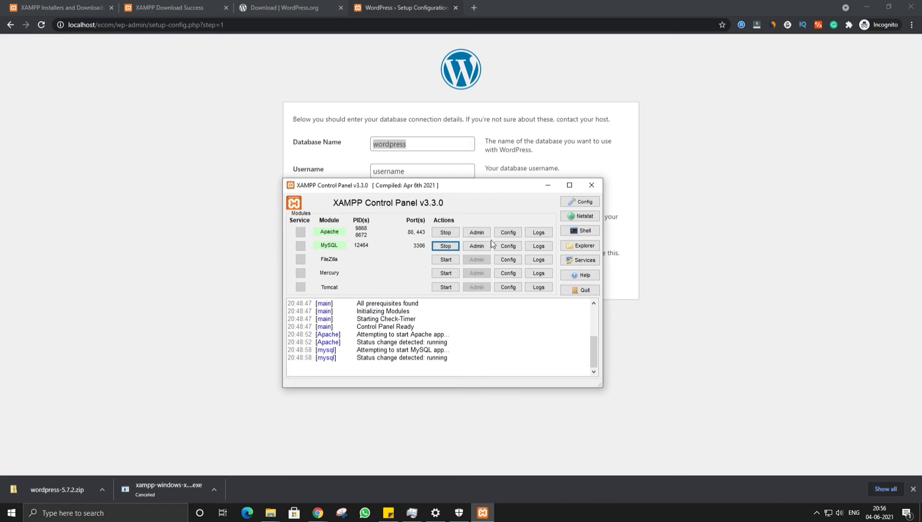
Create the empty database mydb in phpMyAdmin, then return to the WordPress setup window.
{"action": "left_click", "coordinate": [477, 247]}
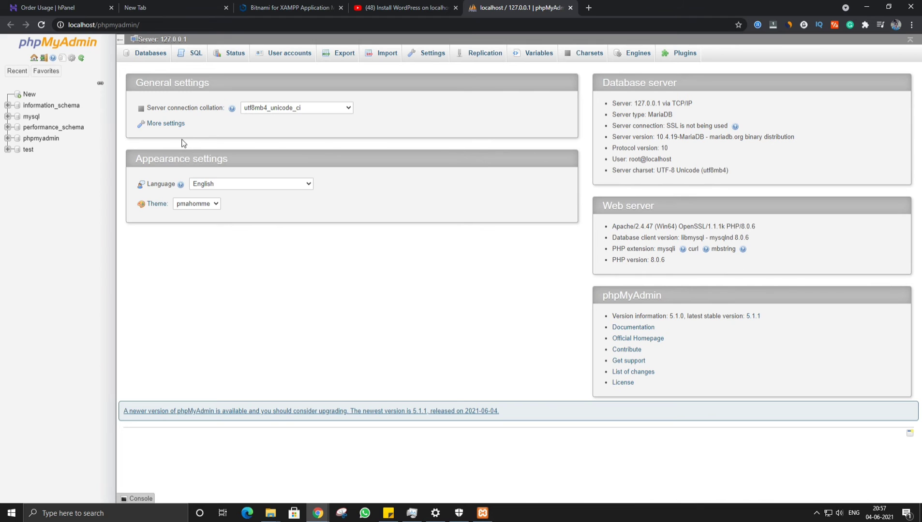
{"action": "left_click", "coordinate": [28, 96]}
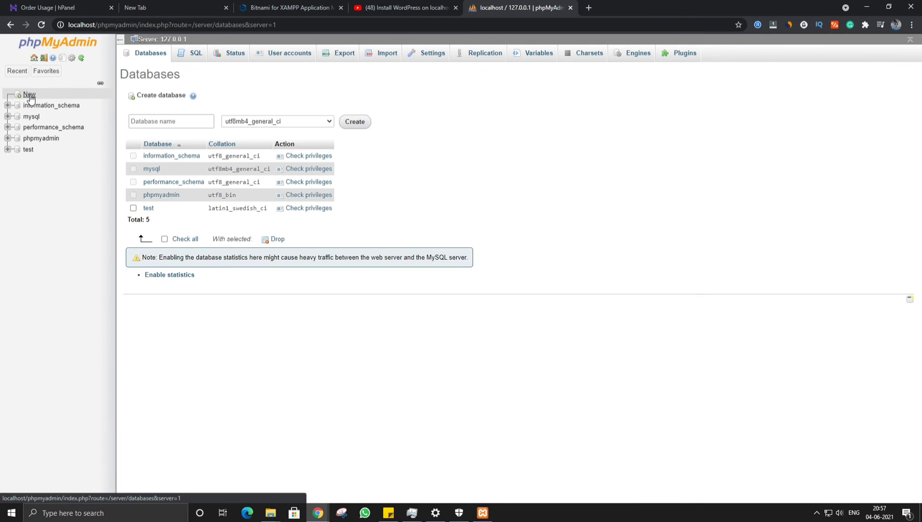
{"action": "left_click", "coordinate": [176, 122]}
{"action": "type", "text": "m"}
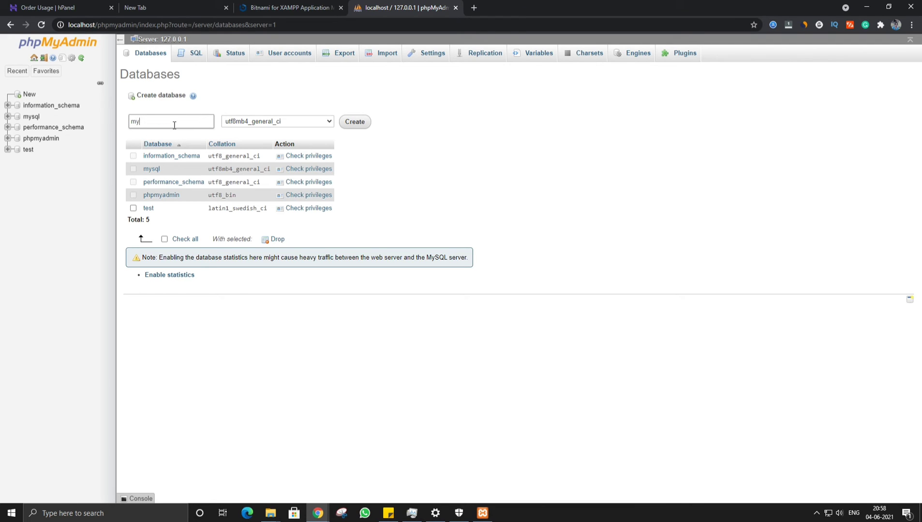
{"action": "type", "text": "ydatabase"}
{"action": "double_click", "coordinate": [174, 125]}
{"action": "type", "text": "mydb"}
{"action": "double_click", "coordinate": [174, 125]}
{"action": "left_click", "coordinate": [366, 124]}
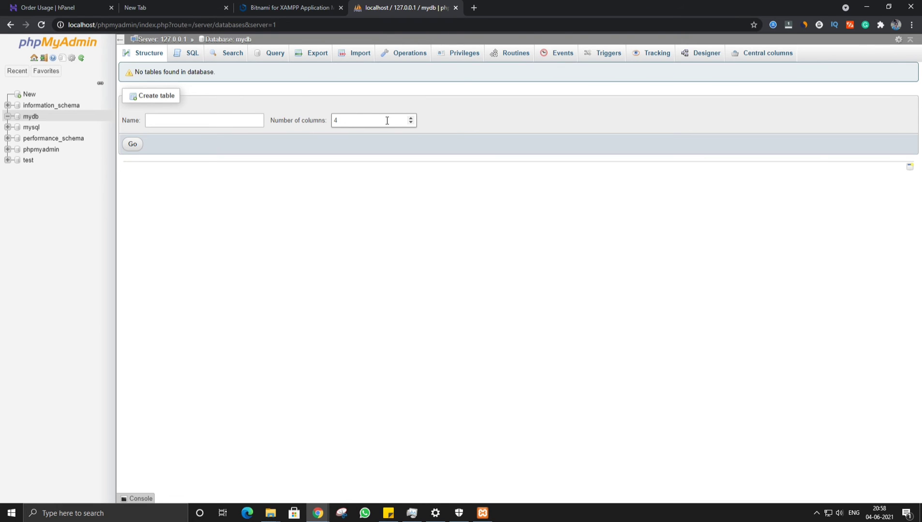
{"action": "key", "text": "alt+Tab"}
{"action": "key", "text": "Tab"}
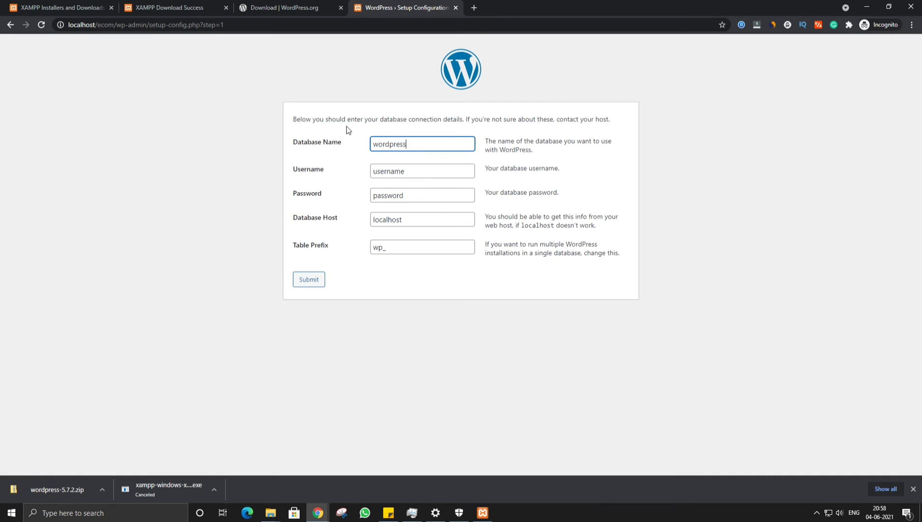
Set the database name to mydb and the username to root.
{"action": "left_click_drag", "start_coordinate": [436, 144], "coordinate": [266, 144]}
{"action": "type", "text": "mydb"}
{"action": "left_click", "coordinate": [373, 86]}
{"action": "left_click", "coordinate": [419, 177]}
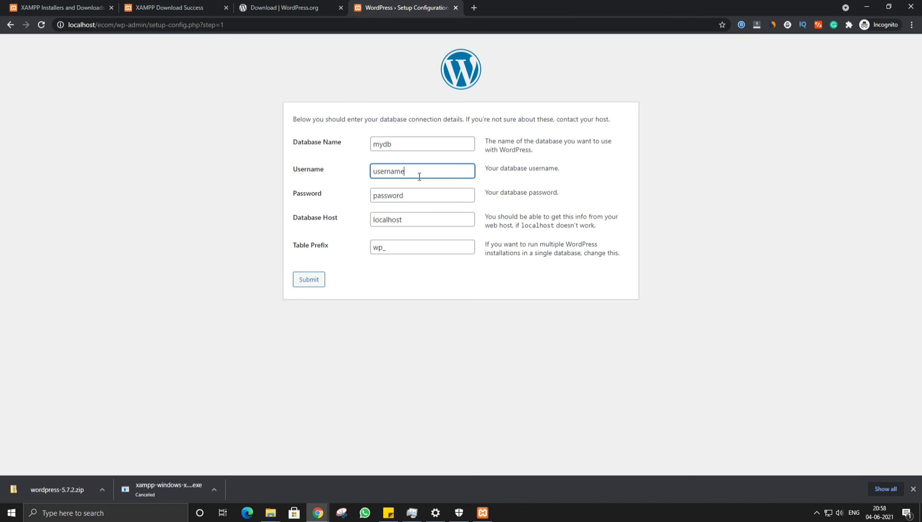
{"action": "left_click_drag", "start_coordinate": [425, 176], "coordinate": [257, 171]}
{"action": "type", "text": "root"}
Clear the password, keep host localhost and prefix wp_, and submit the connection details.
{"action": "left_click", "coordinate": [405, 199]}
{"action": "left_click_drag", "start_coordinate": [432, 206], "coordinate": [278, 199]}
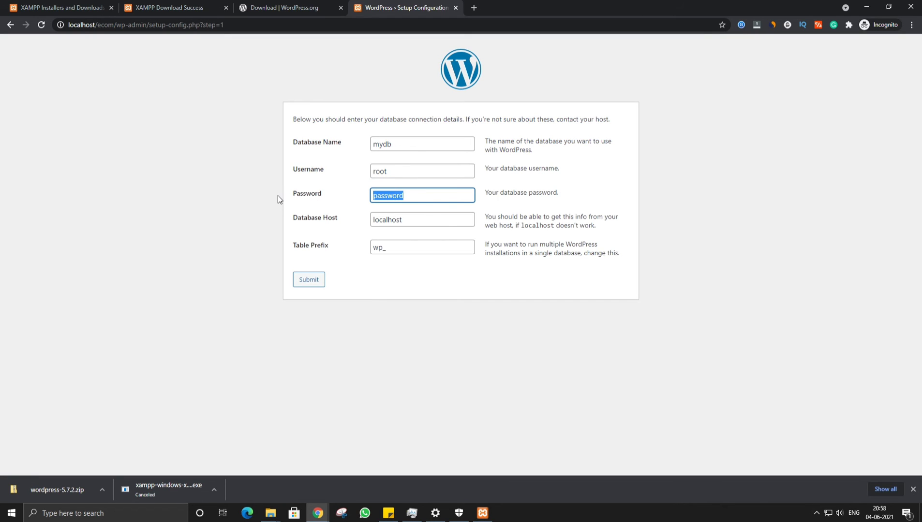
{"action": "key", "text": "BackSpace"}
{"action": "left_click", "coordinate": [235, 238]}
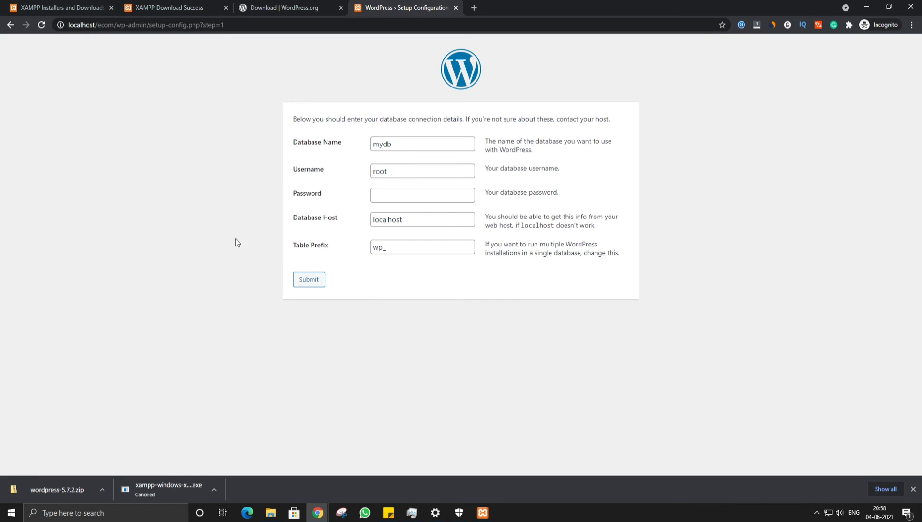
{"action": "left_click", "coordinate": [434, 224]}
{"action": "left_click", "coordinate": [432, 249]}
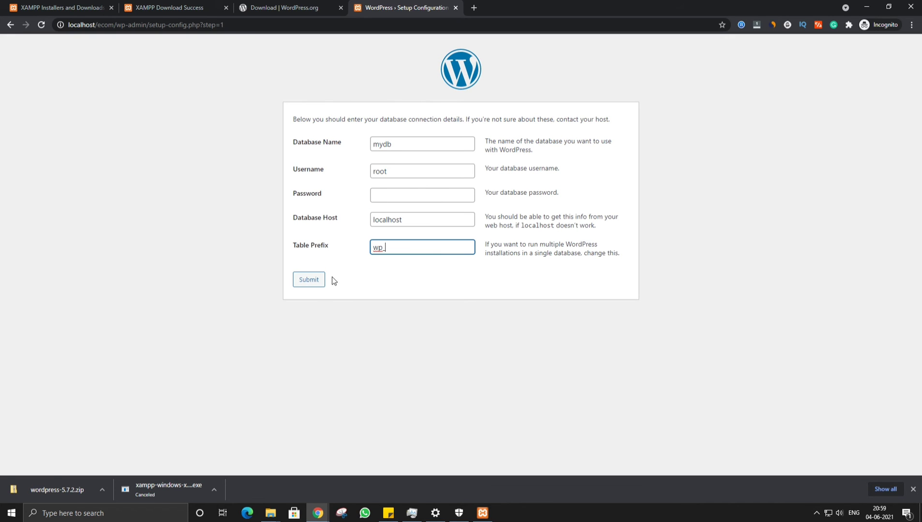
{"action": "left_click", "coordinate": [309, 280]}
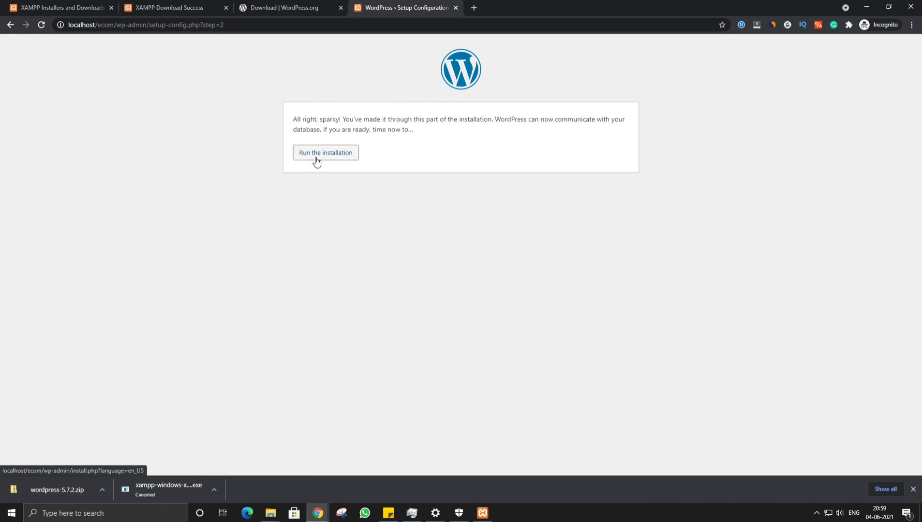
Run the installation, title the site 'My Wordpress Ecom Website', and enter an admin username.
{"action": "left_click", "coordinate": [316, 162]}
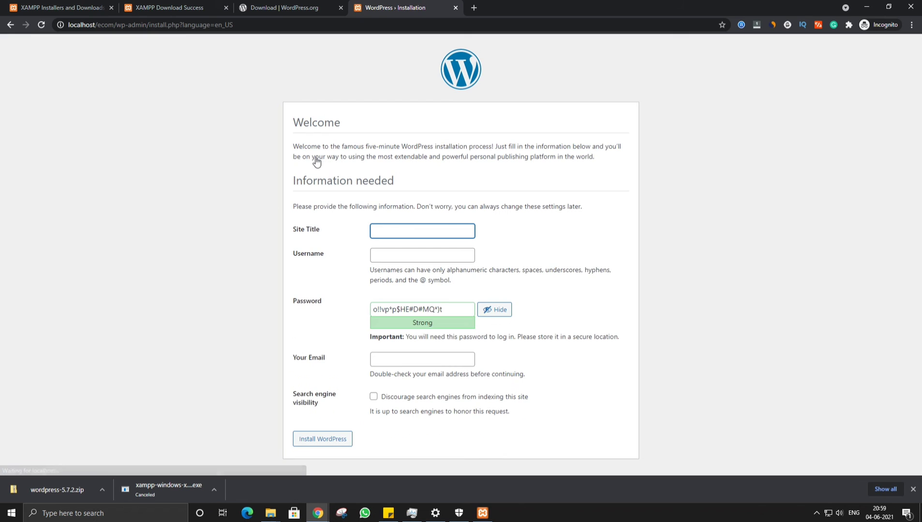
{"action": "type", "text": "M"}
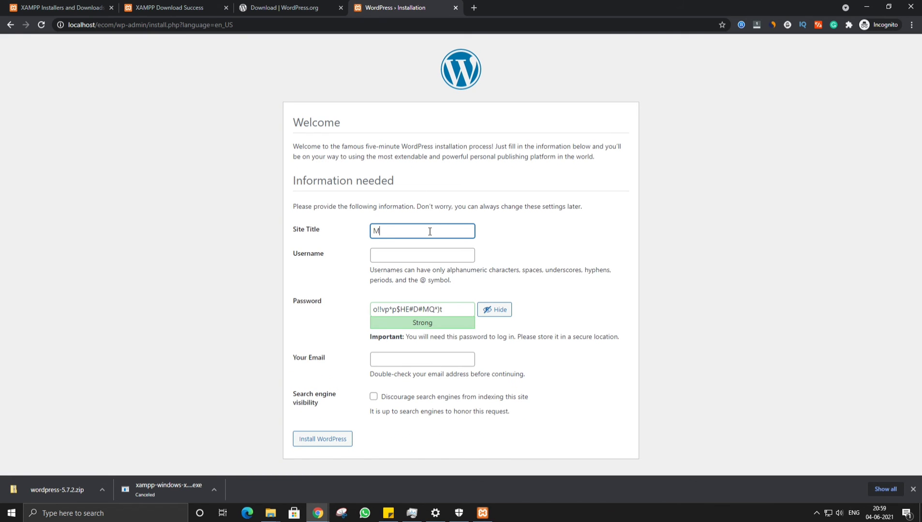
{"action": "type", "text": "y Wordpress Ecom Website"}
{"action": "left_click", "coordinate": [418, 258]}
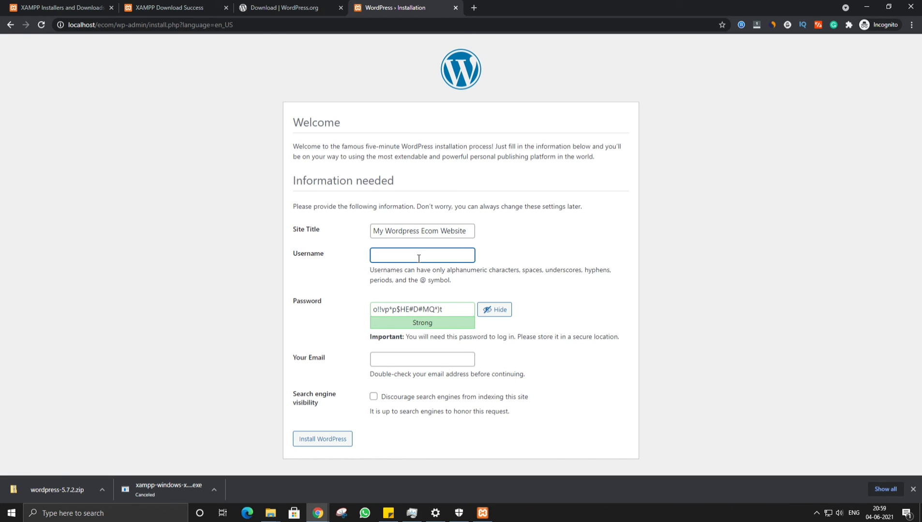
{"action": "type", "text": "abcdefgh"}
Set an admin password, confirm use of the weak password, and enter the admin email.
{"action": "key", "text": "Tab"}
{"action": "type", "text": "ab"}
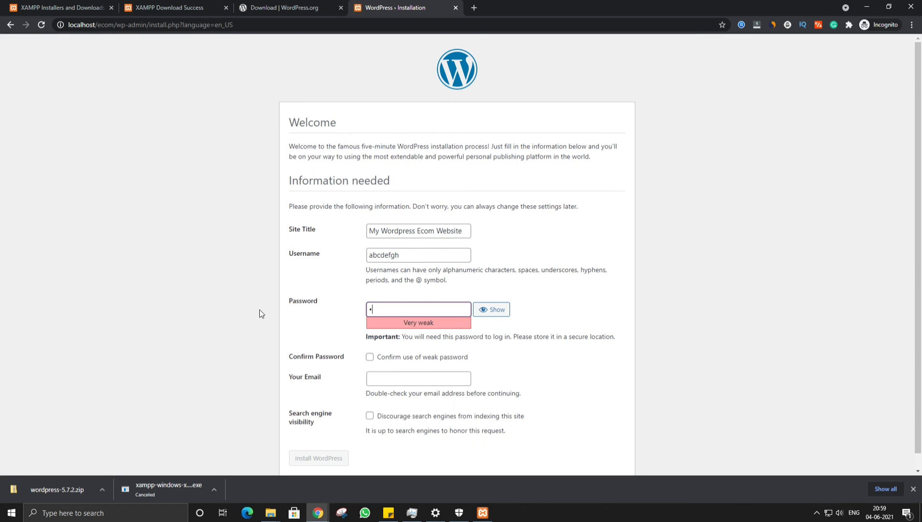
{"action": "type", "text": "cdefghij"}
{"action": "key", "text": "ctrl+a"}
{"action": "left_click", "coordinate": [372, 358]}
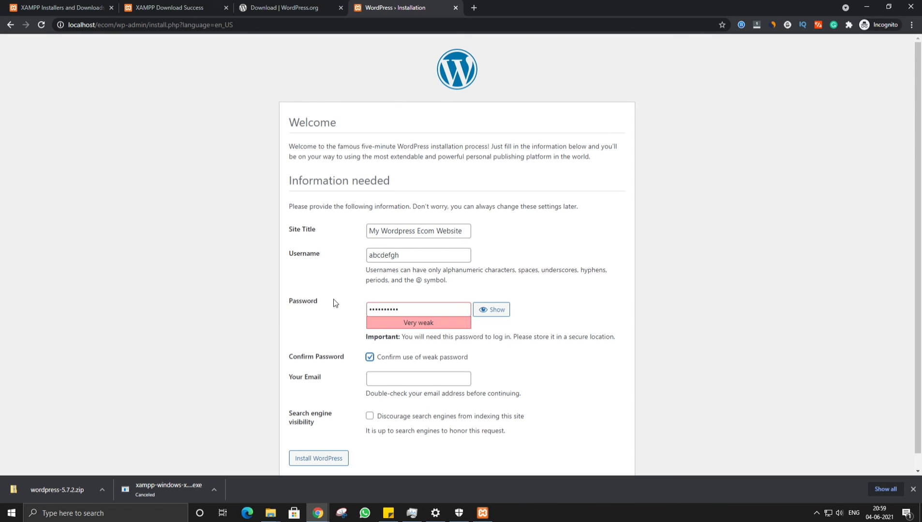
{"action": "scroll", "coordinate": [333, 299], "scroll_direction": "down", "scroll_amount": 1}
{"action": "left_click", "coordinate": [457, 370]}
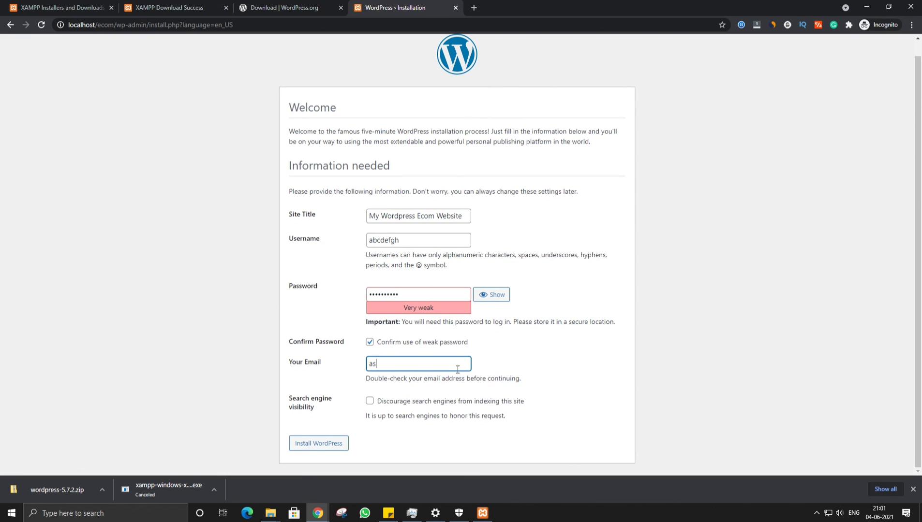
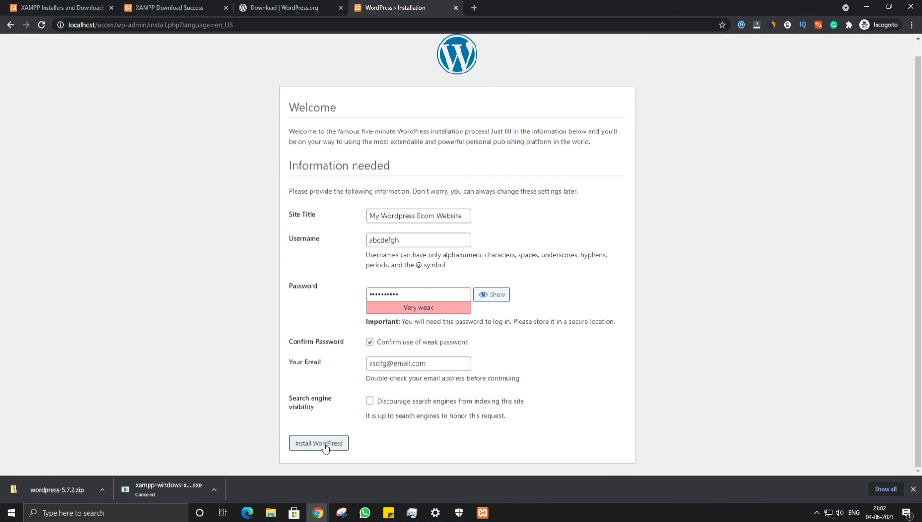
Install WordPress and log in with the admin username and password, ticking Remember Me.
{"action": "left_click", "coordinate": [325, 447]}
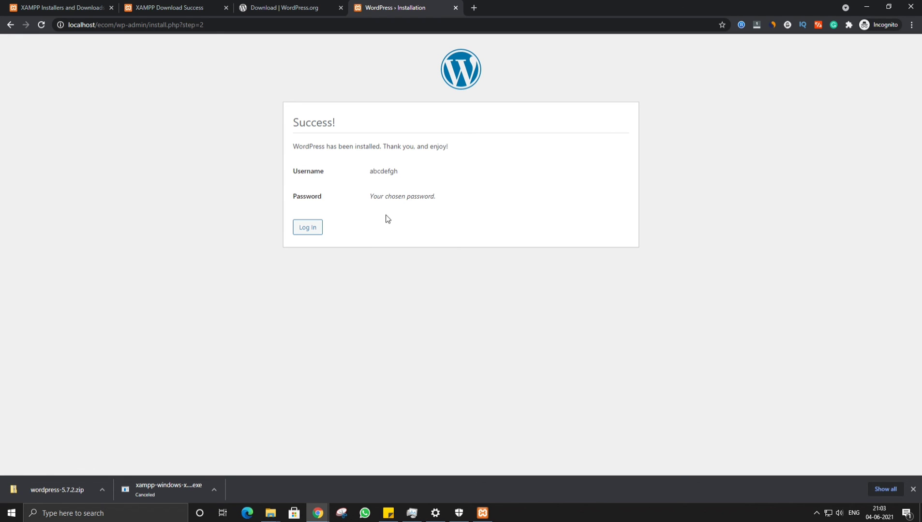
{"action": "left_click", "coordinate": [315, 231]}
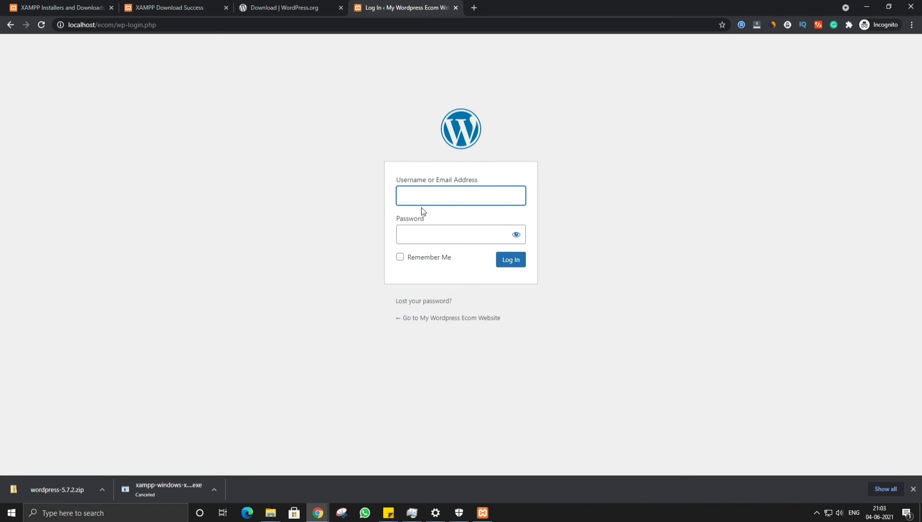
{"action": "type", "text": "abcdefgh"}
{"action": "key", "text": "Tab"}
{"action": "type", "text": "**********"}
{"action": "left_click", "coordinate": [416, 257]}
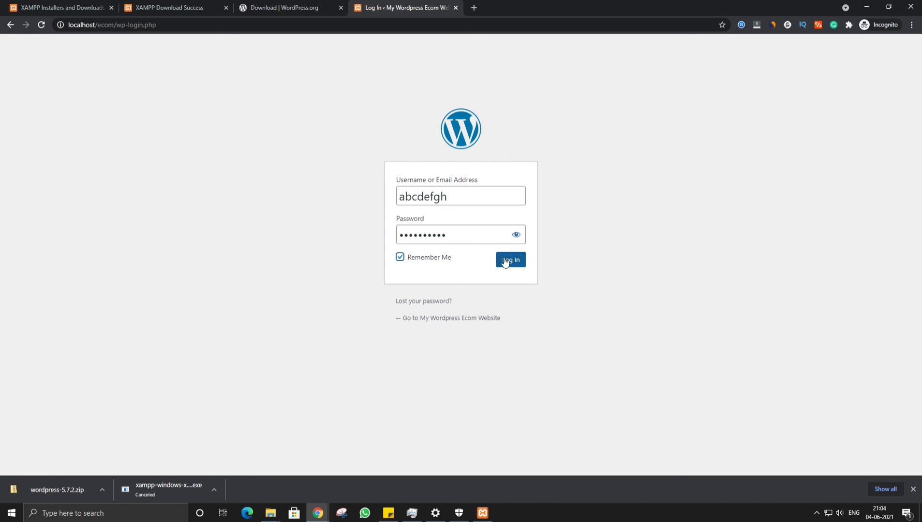
{"action": "left_click", "coordinate": [510, 262]}
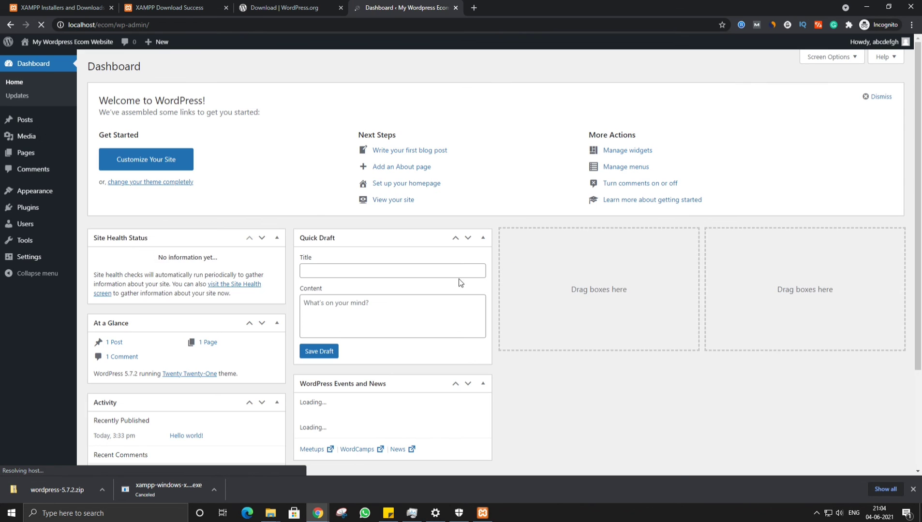
Bring up the install-steps sticky note and type 'Bing' at its end.
{"action": "left_click", "coordinate": [388, 513]}
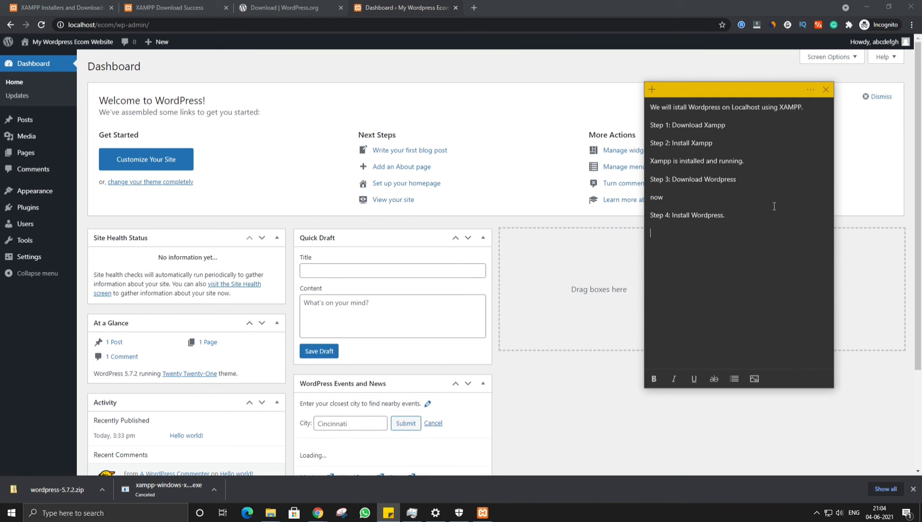
{"action": "type", "text": "Bingo"}
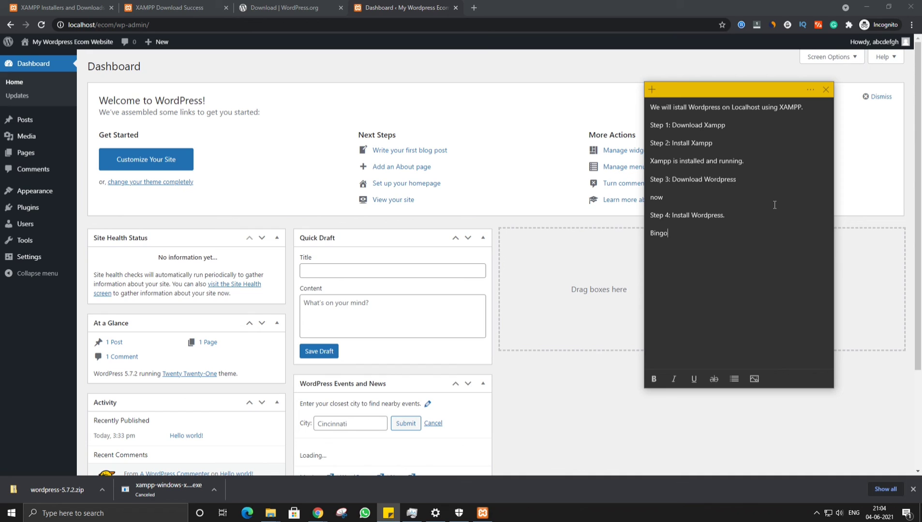